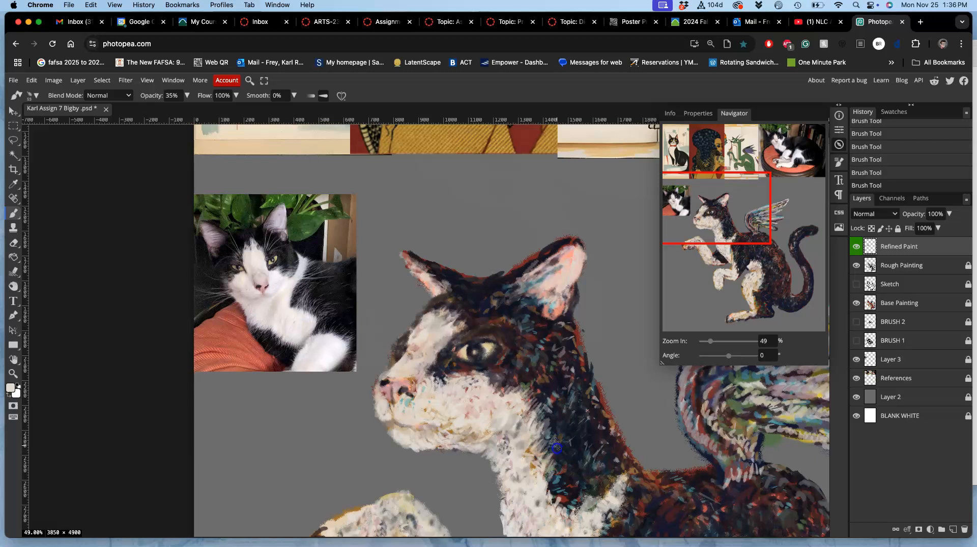
# - Blend the cat's neck fur and both inner ears on the Refined Paint layer with brush strokes in sampled colours
pyautogui.keyDown('alt'); pyautogui.click(559, 430); pyautogui.keyUp('alt')
pyautogui.keyDown('alt'); pyautogui.click(546, 419); pyautogui.keyUp('alt')
pyautogui.keyDown('alt'); pyautogui.click(546, 413); pyautogui.keyUp('alt')
pyautogui.moveTo(565, 270); pyautogui.dragTo(529, 276)
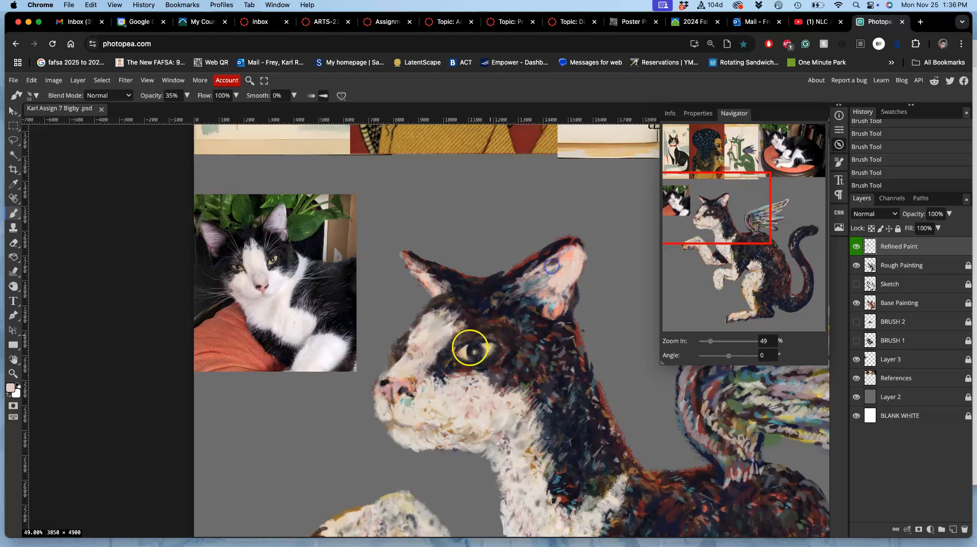
pyautogui.keyDown('alt'); pyautogui.click(517, 277); pyautogui.keyUp('alt')
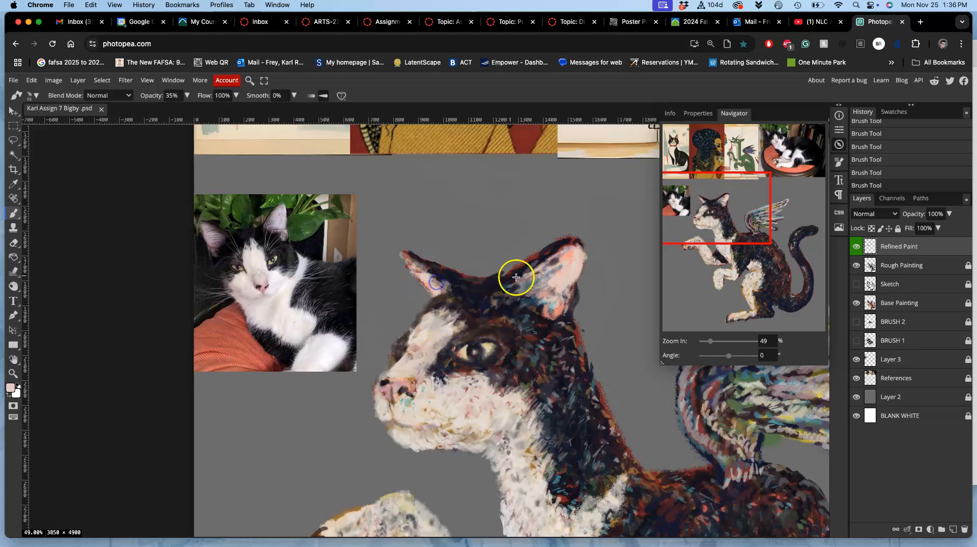
pyautogui.moveTo(451, 281); pyautogui.dragTo(432, 286)
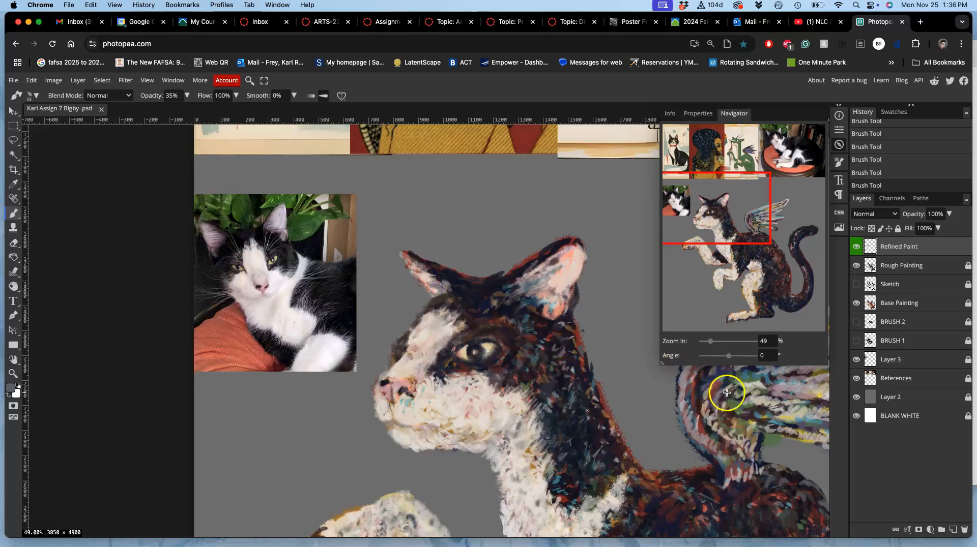
# - Work sampled dark and light tones into the fur around the eye, the jaw and the side of the neck
pyautogui.keyDown('alt'); pyautogui.click(735, 405); pyautogui.keyUp('alt')
pyautogui.click(579, 428)
pyautogui.keyDown('alt'); pyautogui.click(598, 430); pyautogui.keyUp('alt')
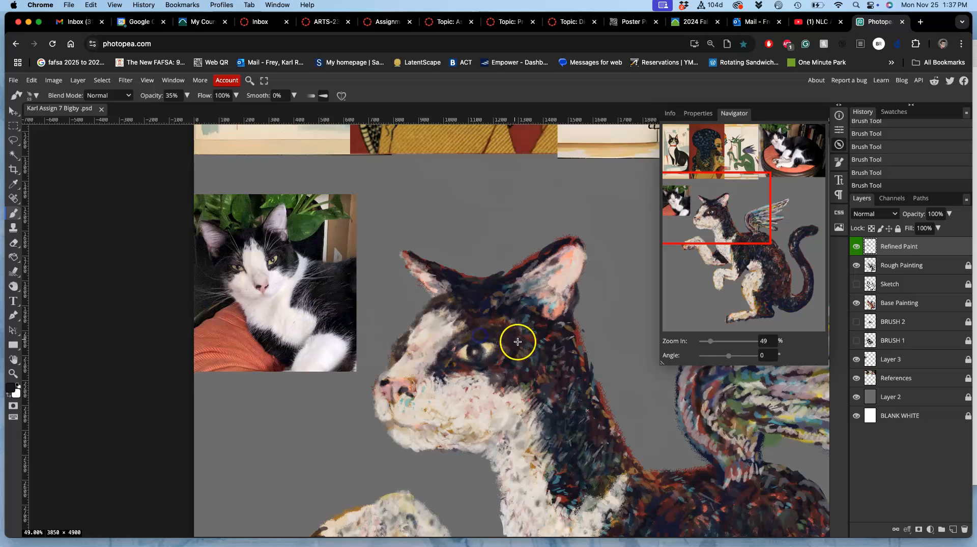
pyautogui.keyDown('alt'); pyautogui.click(470, 349); pyautogui.keyUp('alt')
pyautogui.click(473, 349)
pyautogui.moveTo(447, 411)
pyautogui.mouseDown()
pyautogui.moveTo(438, 456)
pyautogui.moveTo(437, 445)
pyautogui.moveTo(559, 438)
pyautogui.mouseUp()
pyautogui.keyDown('alt'); pyautogui.click(440, 344); pyautogui.keyUp('alt')
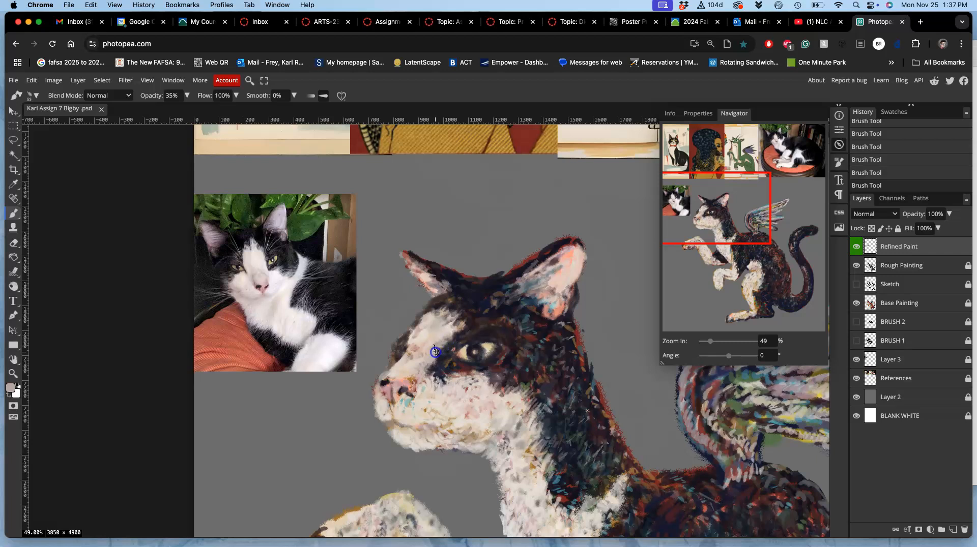
# - Soften the boundary between the dark neck fur and the white chest with strokes in sampled fur colours
pyautogui.moveTo(548, 418); pyautogui.dragTo(570, 433)
pyautogui.keyDown('alt'); pyautogui.click(573, 436); pyautogui.keyUp('alt')
pyautogui.keyDown('alt'); pyautogui.click(593, 449); pyautogui.keyUp('alt')
pyautogui.moveTo(571, 512)
pyautogui.mouseDown()
pyautogui.moveTo(560, 511)
pyautogui.moveTo(566, 486)
pyautogui.mouseUp()
pyautogui.keyDown('alt'); pyautogui.click(584, 460); pyautogui.keyUp('alt')
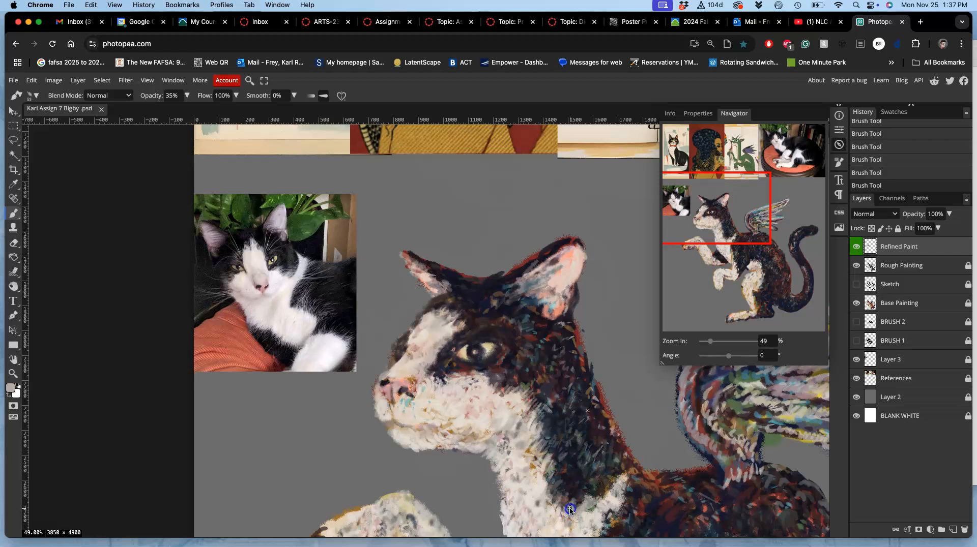
pyautogui.moveTo(569, 437); pyautogui.dragTo(550, 381)
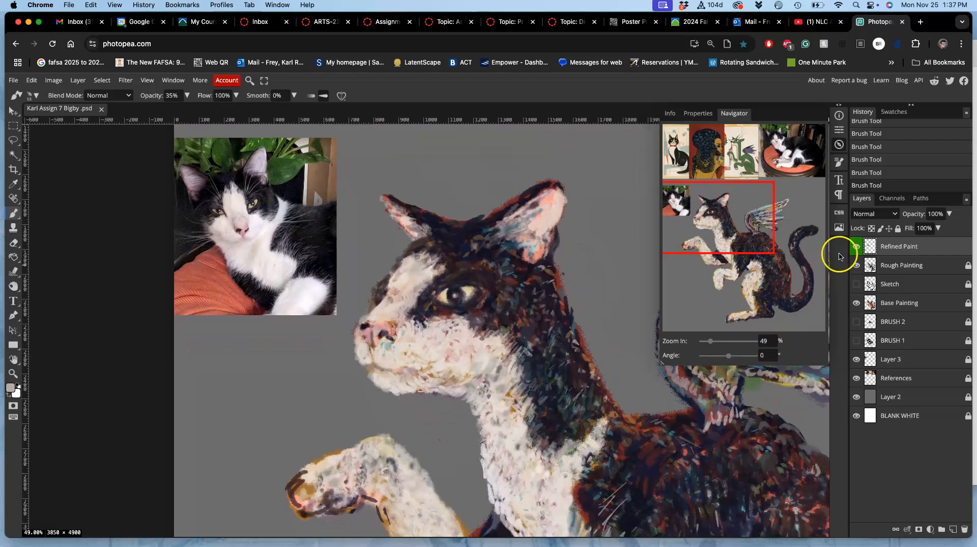
# - Hide the Refined Paint layer and toggle the Rough Painting layer off and on to compare the painting stages
pyautogui.click(856, 246)
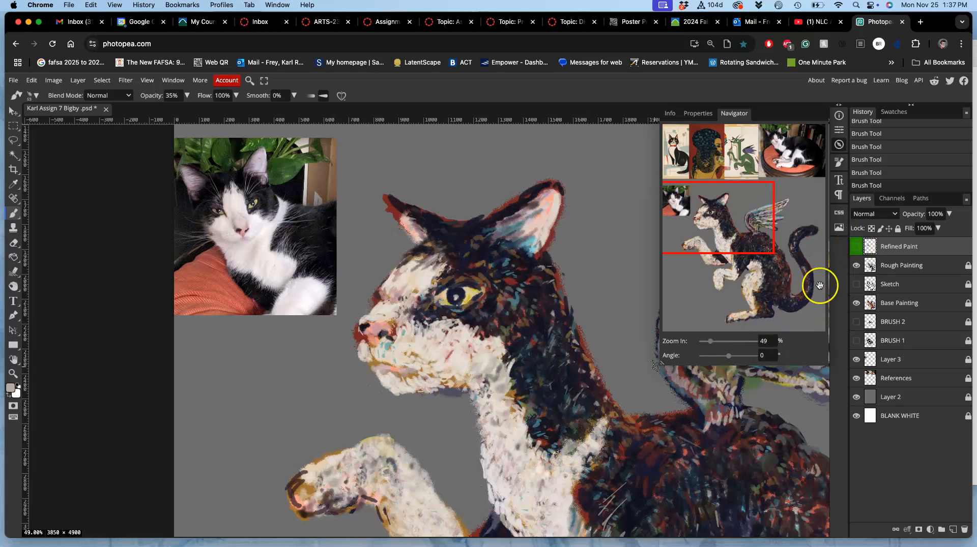
pyautogui.click(856, 265)
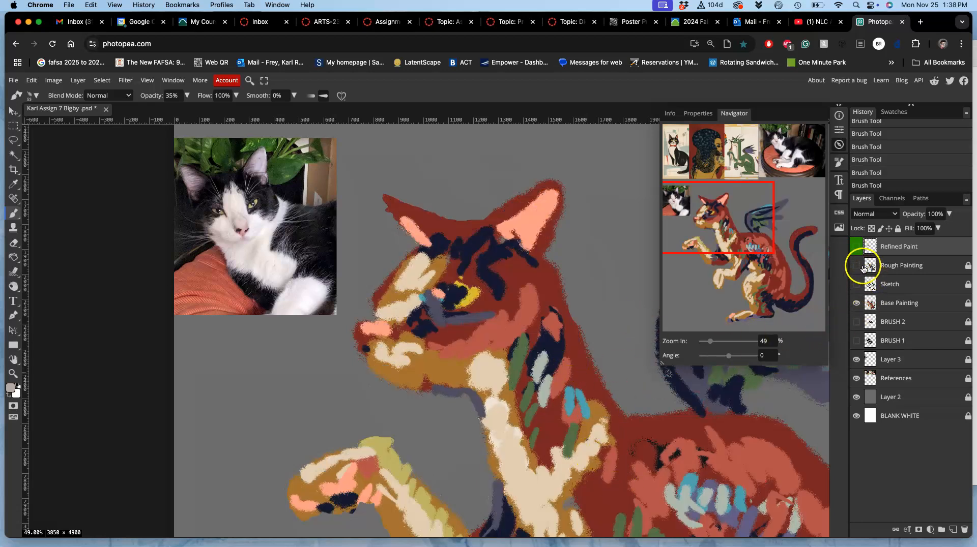
pyautogui.click(856, 265)
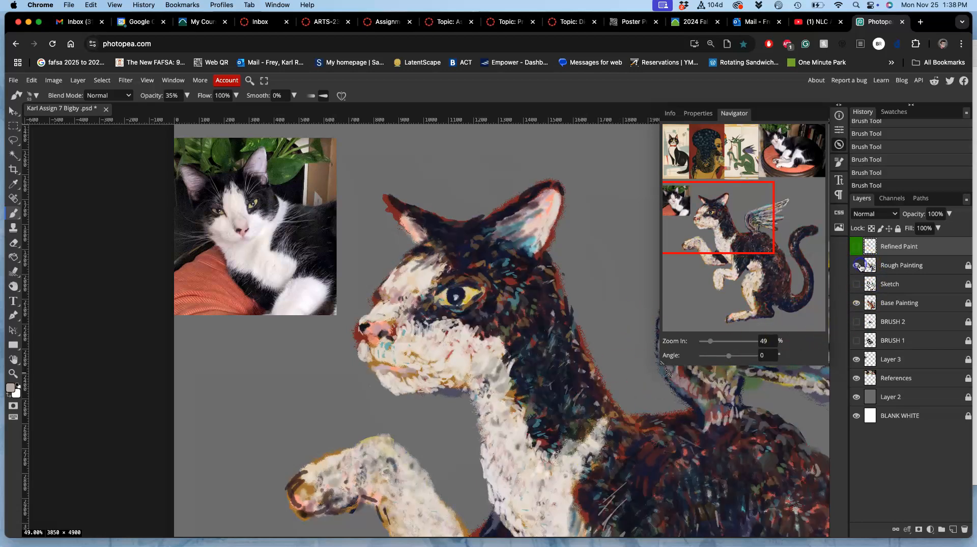
# - Unlock the Rough Painting layer, set its opacity to 89%, lock it again and show the Refined Paint layer
pyautogui.click(897, 266)
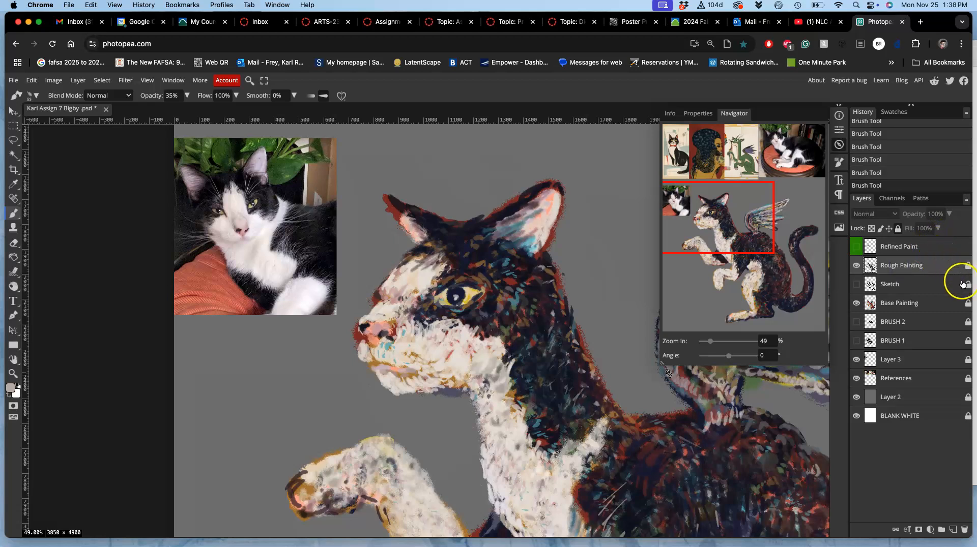
pyautogui.click(898, 229)
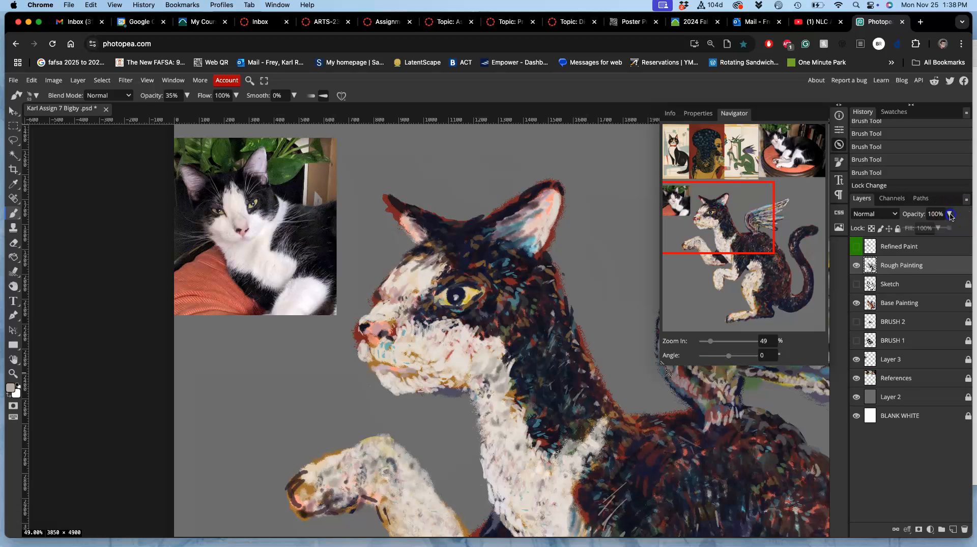
pyautogui.moveTo(948, 223); pyautogui.dragTo(938, 228)
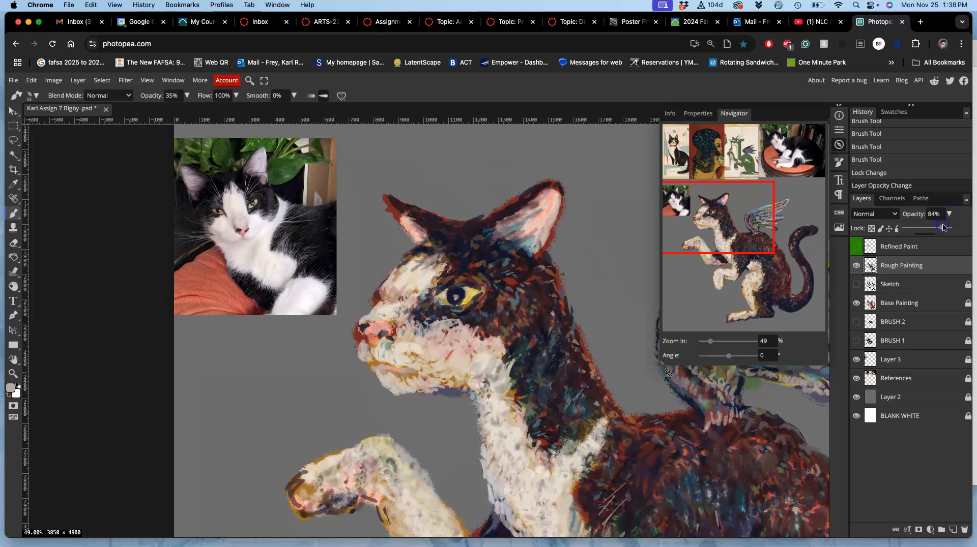
pyautogui.moveTo(942, 227); pyautogui.dragTo(956, 232)
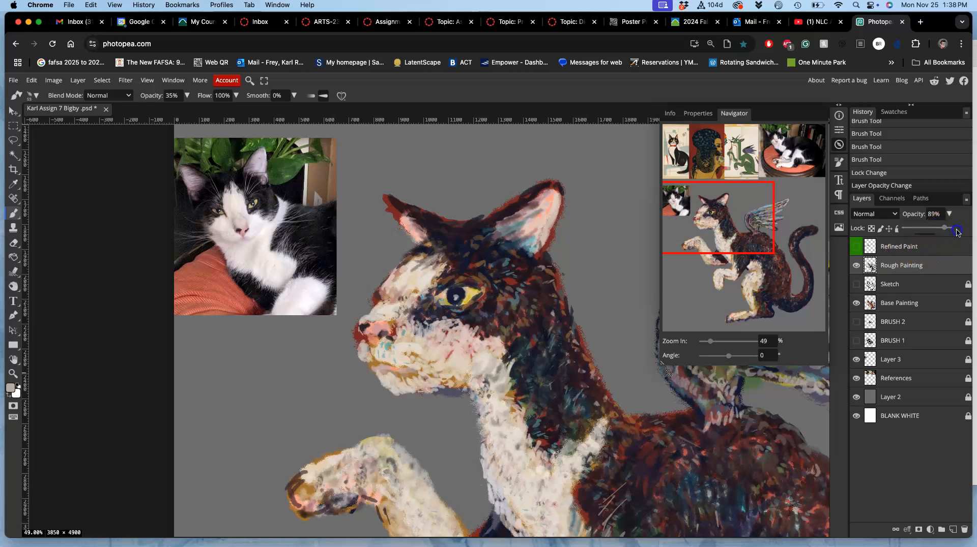
pyautogui.click(898, 228)
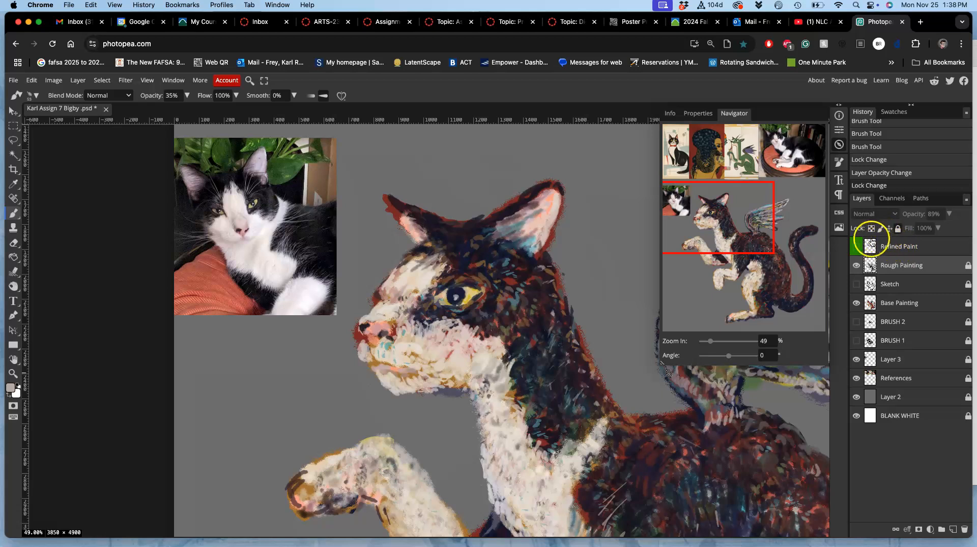
pyautogui.click(856, 247)
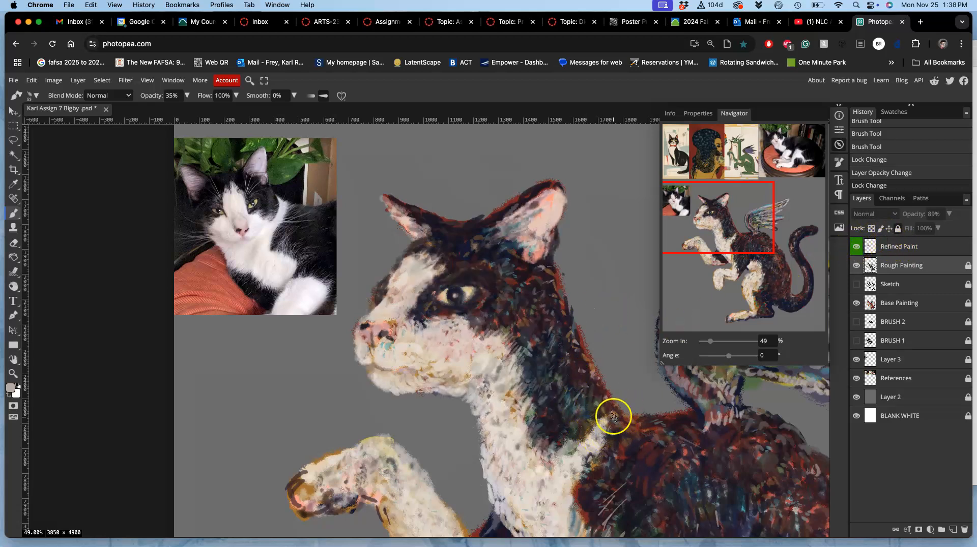
# - On the Refined Paint layer, cover the brown patch beside the cat's near nostril with sampled salmon pink strokes
pyautogui.scroll(10, 615, 413)
pyautogui.moveTo(619, 389)
pyautogui.mouseDown()
pyautogui.moveTo(333, 375)
pyautogui.moveTo(277, 355)
pyautogui.moveTo(282, 331)
pyautogui.moveTo(197, 392)
pyautogui.moveTo(209, 401)
pyautogui.moveTo(349, 362)
pyautogui.moveTo(518, 369)
pyautogui.moveTo(688, 335)
pyautogui.mouseUp()
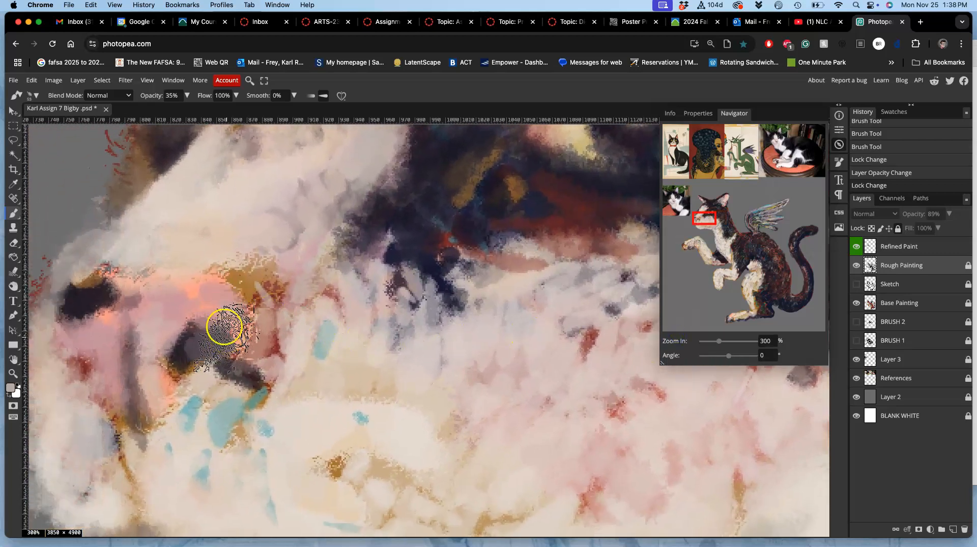
pyautogui.keyDown('alt'); pyautogui.click(362, 343); pyautogui.keyUp('alt')
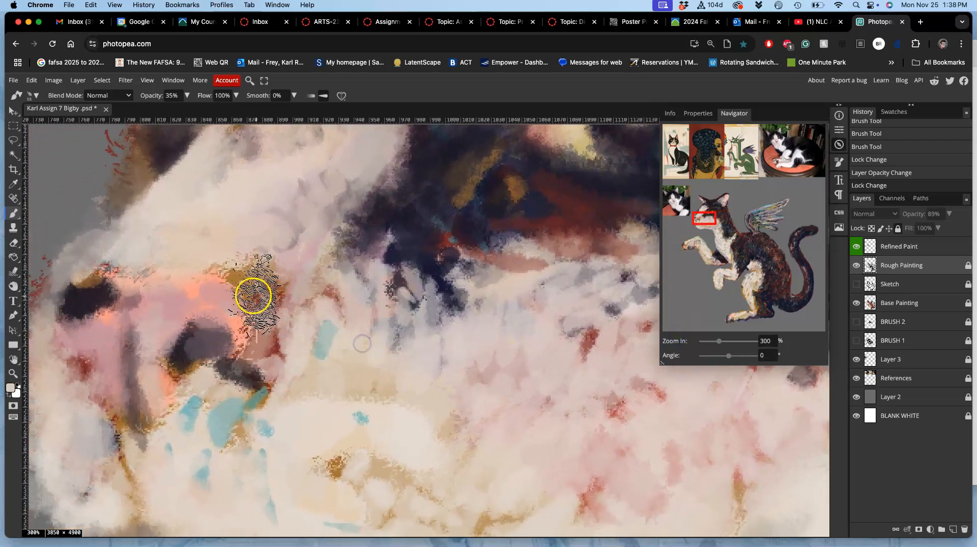
pyautogui.click(240, 343)
pyautogui.keyDown('alt'); pyautogui.click(243, 327); pyautogui.keyUp('alt')
pyautogui.click(245, 320)
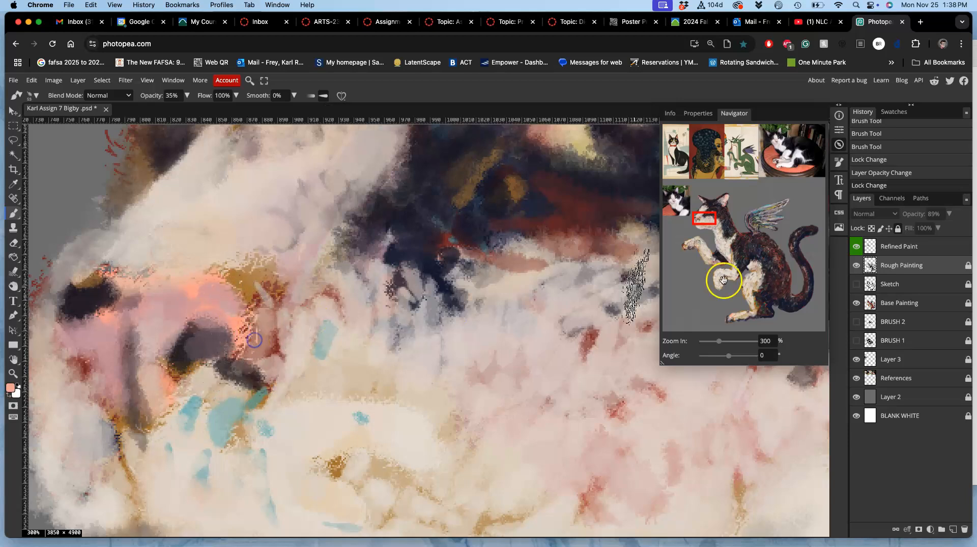
pyautogui.click(909, 248)
pyautogui.moveTo(230, 303); pyautogui.dragTo(243, 314)
pyautogui.moveTo(238, 351); pyautogui.dragTo(242, 356)
pyautogui.moveTo(237, 297); pyautogui.dragTo(251, 346)
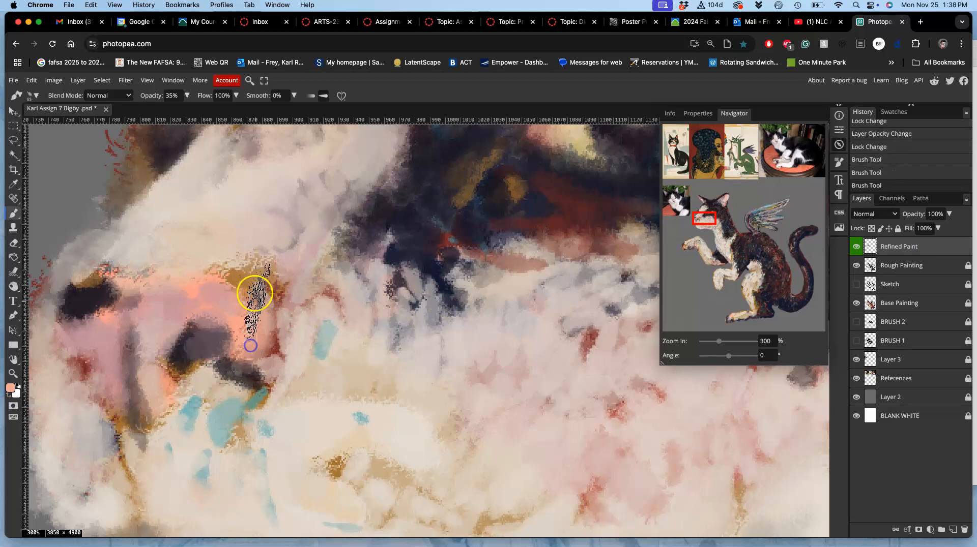
pyautogui.moveTo(283, 302); pyautogui.dragTo(267, 292)
pyautogui.click(296, 372)
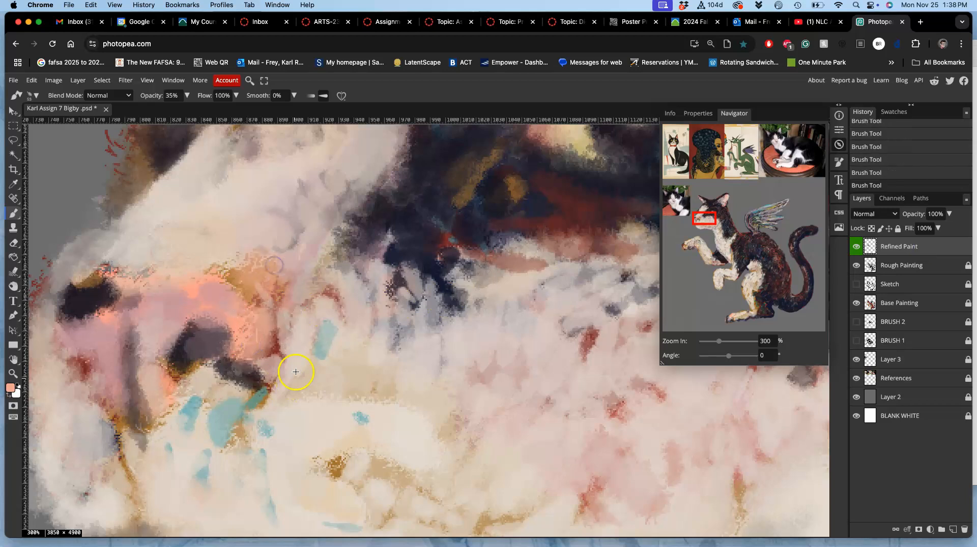
# - Soften the outer edge of the nose and the area below the near nostril with a sampled light tan
pyautogui.keyDown('alt'); pyautogui.click(209, 371); pyautogui.keyUp('alt')
pyautogui.moveTo(203, 386); pyautogui.dragTo(183, 418)
pyautogui.moveTo(248, 310)
pyautogui.mouseDown()
pyautogui.moveTo(266, 256)
pyautogui.moveTo(236, 259)
pyautogui.moveTo(279, 282)
pyautogui.moveTo(271, 305)
pyautogui.mouseUp()
pyautogui.moveTo(296, 237)
pyautogui.mouseDown()
pyautogui.moveTo(269, 257)
pyautogui.moveTo(277, 305)
pyautogui.moveTo(281, 281)
pyautogui.mouseUp()
# - Paint a sampled salmon pink across the top of the nose toward the far nostril
pyautogui.keyDown('alt'); pyautogui.click(218, 331); pyautogui.keyUp('alt')
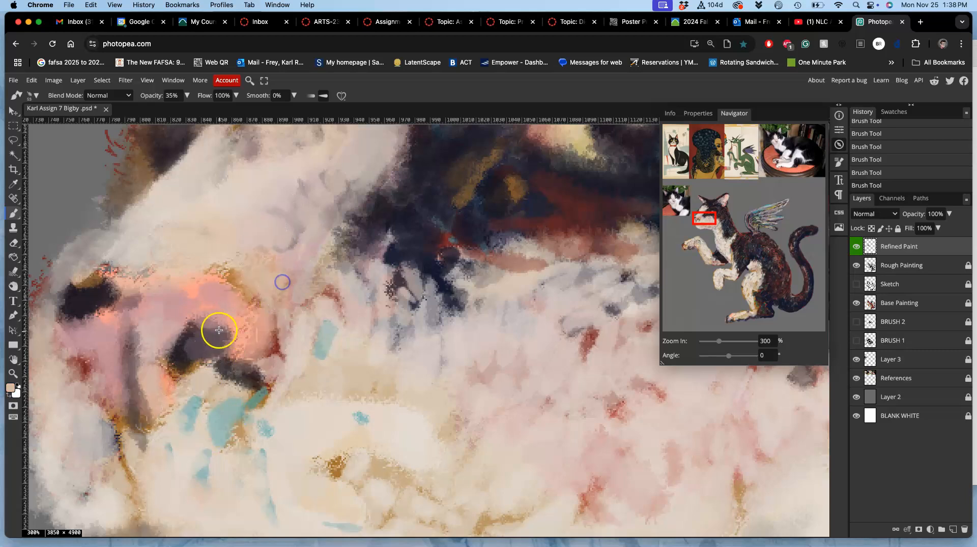
pyautogui.keyDown('alt'); pyautogui.click(195, 292); pyautogui.keyUp('alt')
pyautogui.moveTo(189, 281)
pyautogui.mouseDown()
pyautogui.moveTo(249, 315)
pyautogui.moveTo(254, 326)
pyautogui.moveTo(228, 364)
pyautogui.moveTo(249, 379)
pyautogui.moveTo(234, 375)
pyautogui.moveTo(268, 370)
pyautogui.moveTo(278, 338)
pyautogui.moveTo(242, 283)
pyautogui.moveTo(219, 278)
pyautogui.moveTo(175, 273)
pyautogui.moveTo(83, 331)
pyautogui.mouseUp()
# - Outline the nose's upper curve and far side with sampled muted brown tones
pyautogui.keyDown('alt'); pyautogui.click(229, 364); pyautogui.keyUp('alt')
pyautogui.keyDown('alt'); pyautogui.click(272, 305); pyautogui.keyUp('alt')
pyautogui.moveTo(274, 310)
pyautogui.mouseDown()
pyautogui.moveTo(254, 313)
pyautogui.moveTo(269, 344)
pyautogui.moveTo(267, 323)
pyautogui.moveTo(250, 320)
pyautogui.moveTo(266, 339)
pyautogui.moveTo(237, 303)
pyautogui.moveTo(197, 291)
pyautogui.moveTo(132, 293)
pyautogui.mouseUp()
pyautogui.keyDown('alt'); pyautogui.click(240, 364); pyautogui.keyUp('alt')
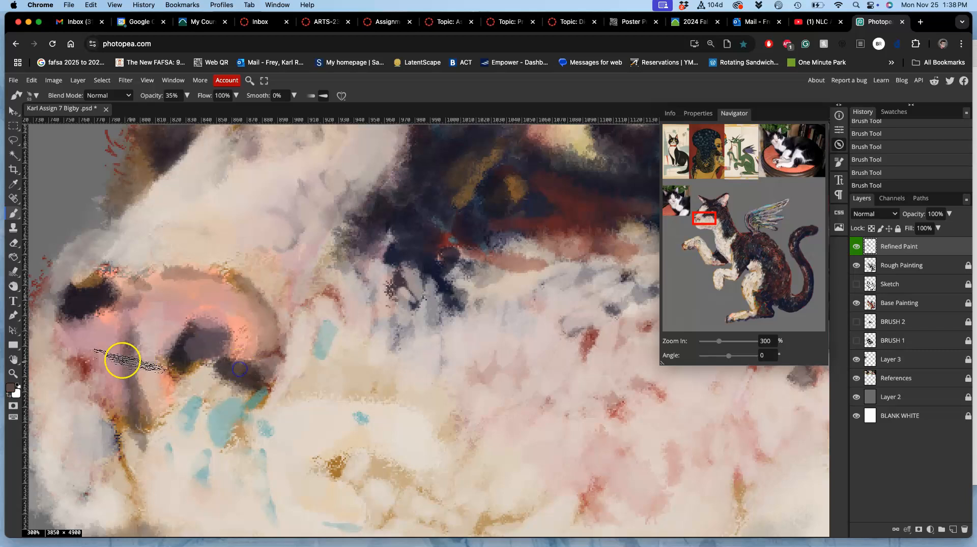
pyautogui.moveTo(63, 313); pyautogui.dragTo(50, 353)
pyautogui.moveTo(58, 326); pyautogui.dragTo(50, 349)
pyautogui.moveTo(54, 312)
pyautogui.mouseDown()
pyautogui.moveTo(49, 344)
pyautogui.moveTo(67, 369)
pyautogui.moveTo(45, 357)
pyautogui.moveTo(52, 330)
pyautogui.moveTo(92, 367)
pyautogui.moveTo(100, 394)
pyautogui.mouseUp()
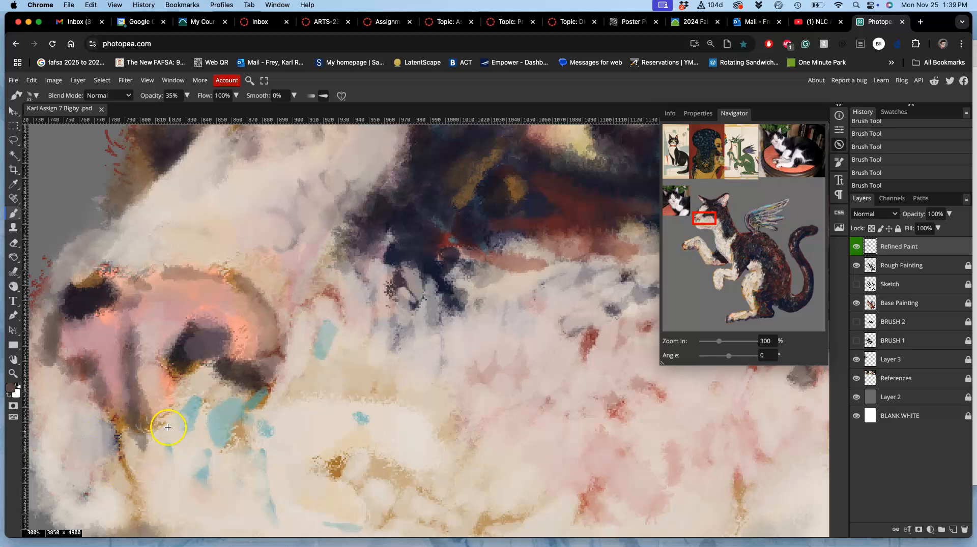
# - Blend the teal and brown patches beneath the nose and on the muzzle with sampled teal, tan and cream tones
pyautogui.keyDown('alt'); pyautogui.click(218, 432); pyautogui.keyUp('alt')
pyautogui.moveTo(233, 385)
pyautogui.mouseDown()
pyautogui.moveTo(276, 378)
pyautogui.moveTo(230, 448)
pyautogui.moveTo(246, 392)
pyautogui.moveTo(206, 454)
pyautogui.moveTo(255, 374)
pyautogui.mouseUp()
pyautogui.keyDown('alt'); pyautogui.click(220, 448); pyautogui.keyUp('alt')
pyautogui.moveTo(219, 444)
pyautogui.mouseDown()
pyautogui.moveTo(181, 448)
pyautogui.moveTo(214, 494)
pyautogui.mouseUp()
pyautogui.moveTo(248, 460); pyautogui.dragTo(261, 490)
pyautogui.moveTo(307, 410)
pyautogui.mouseDown()
pyautogui.moveTo(367, 308)
pyautogui.moveTo(331, 357)
pyautogui.moveTo(374, 328)
pyautogui.mouseUp()
pyautogui.keyDown('alt'); pyautogui.click(316, 315); pyautogui.keyUp('alt')
pyautogui.keyDown('alt'); pyautogui.click(345, 355); pyautogui.keyUp('alt')
# - Enlarge the brush to 94 px and paint cream over the tan and teal patches below the nose
pyautogui.rightClick(452, 225)
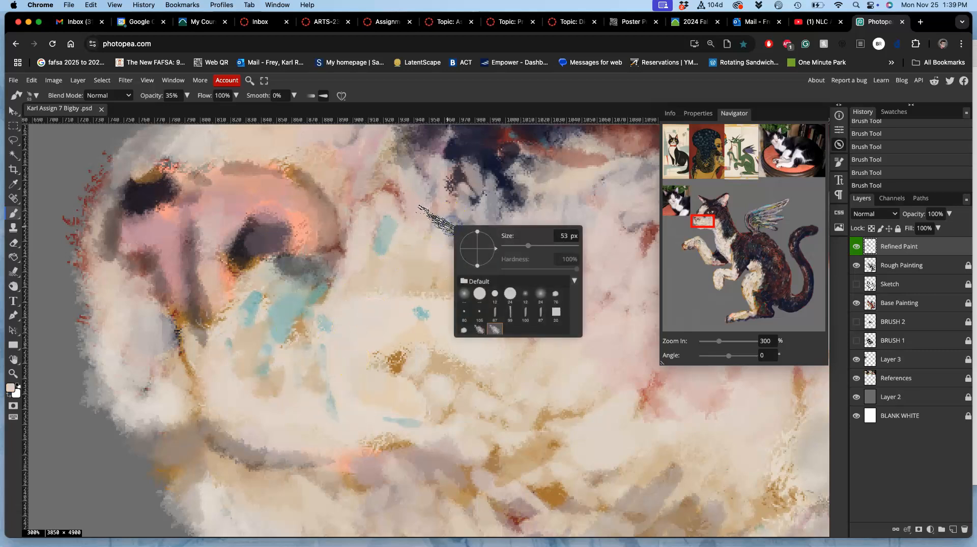
pyautogui.click(429, 230)
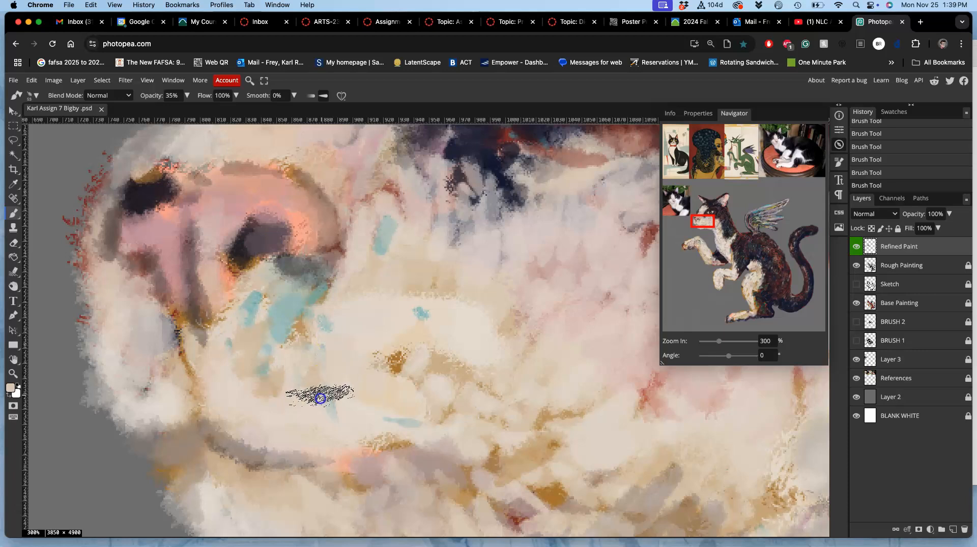
pyautogui.moveTo(295, 326)
pyautogui.mouseDown()
pyautogui.moveTo(279, 375)
pyautogui.moveTo(305, 343)
pyautogui.mouseUp()
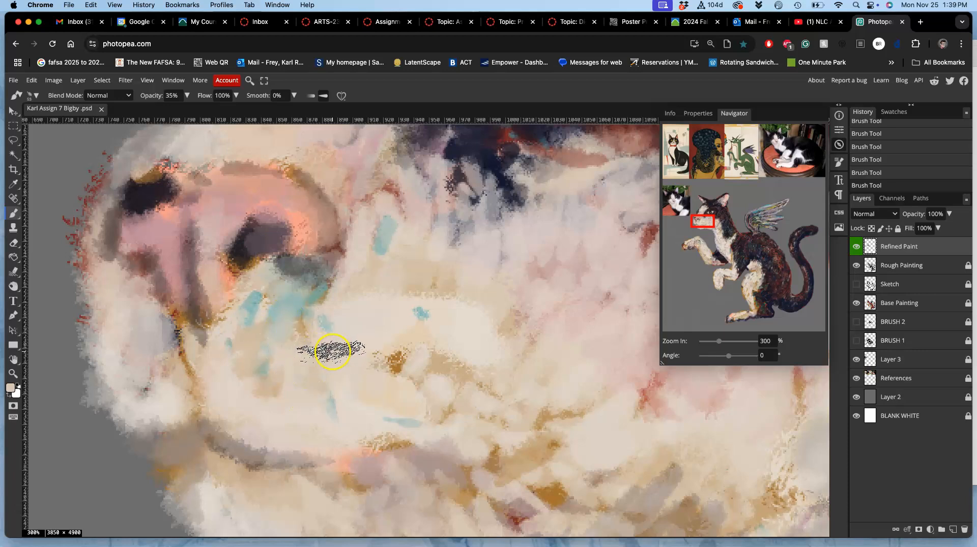
pyautogui.rightClick(339, 359)
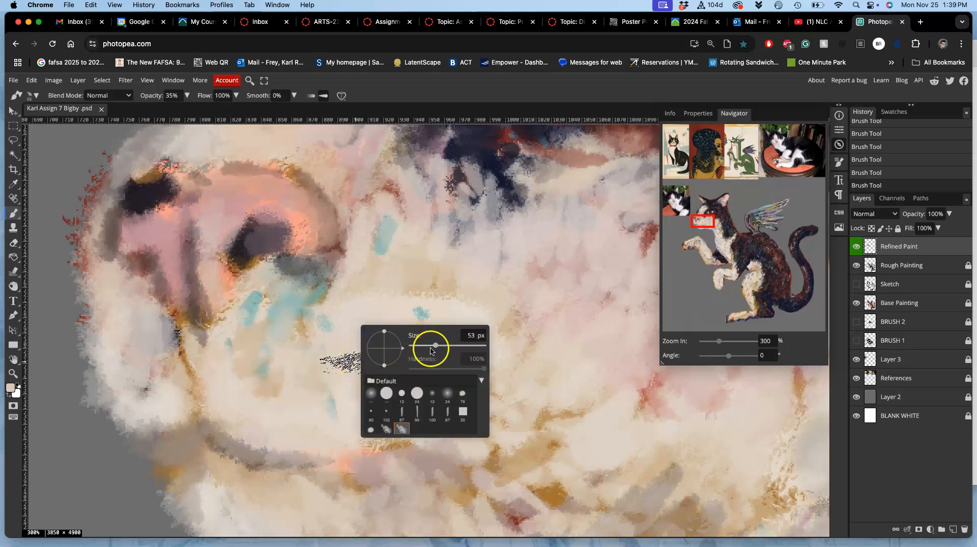
pyautogui.moveTo(443, 349); pyautogui.dragTo(440, 347)
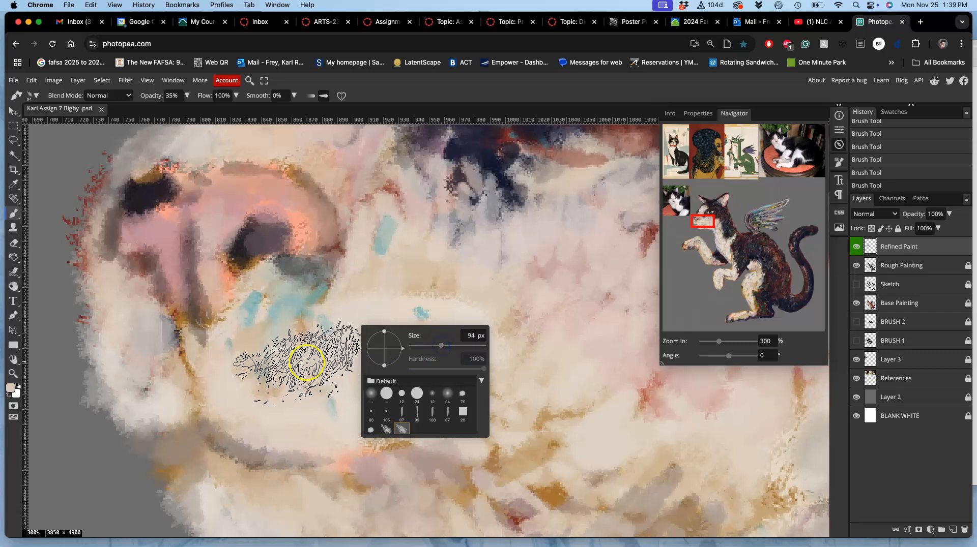
pyautogui.click(303, 382)
pyautogui.moveTo(262, 330)
pyautogui.mouseDown()
pyautogui.moveTo(268, 381)
pyautogui.moveTo(229, 345)
pyautogui.moveTo(248, 398)
pyautogui.moveTo(285, 379)
pyautogui.mouseUp()
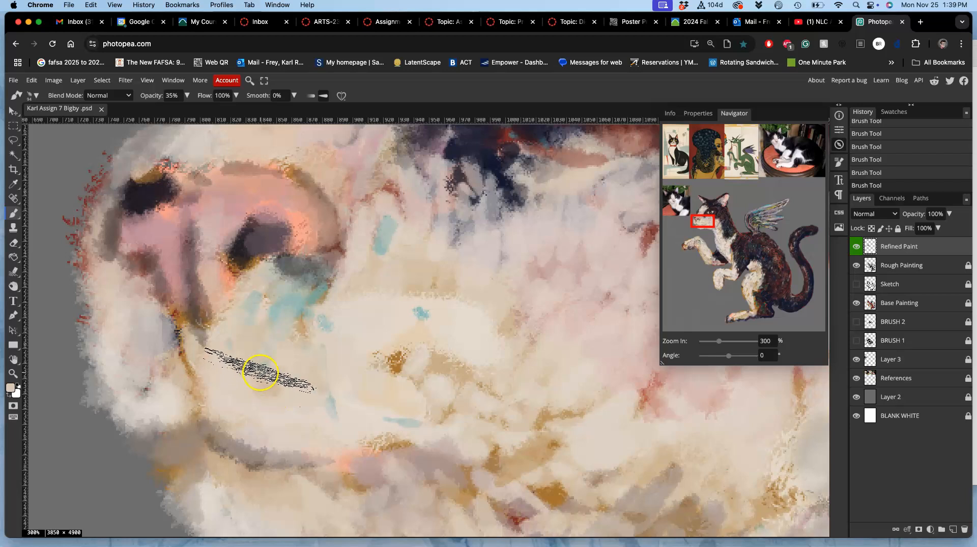
# - Soften the brown line running from the nose to the mouth with strokes in sampled brown and cream
pyautogui.keyDown('alt'); pyautogui.click(179, 338); pyautogui.keyUp('alt')
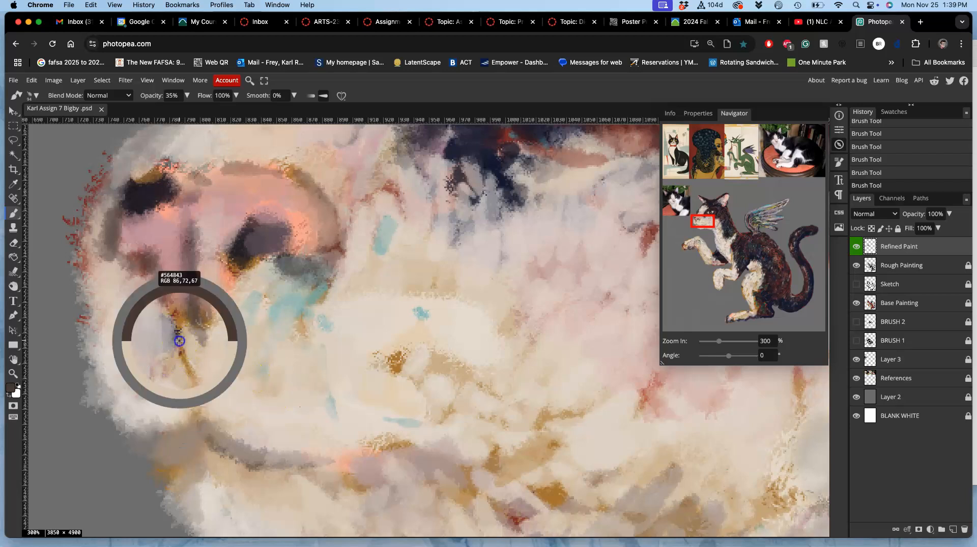
pyautogui.click(203, 403)
pyautogui.keyDown('alt'); pyautogui.click(227, 371); pyautogui.keyUp('alt')
pyautogui.moveTo(229, 383)
pyautogui.mouseDown()
pyautogui.moveTo(202, 343)
pyautogui.moveTo(203, 396)
pyautogui.moveTo(167, 372)
pyautogui.moveTo(184, 339)
pyautogui.moveTo(159, 386)
pyautogui.mouseUp()
pyautogui.moveTo(182, 340); pyautogui.dragTo(165, 377)
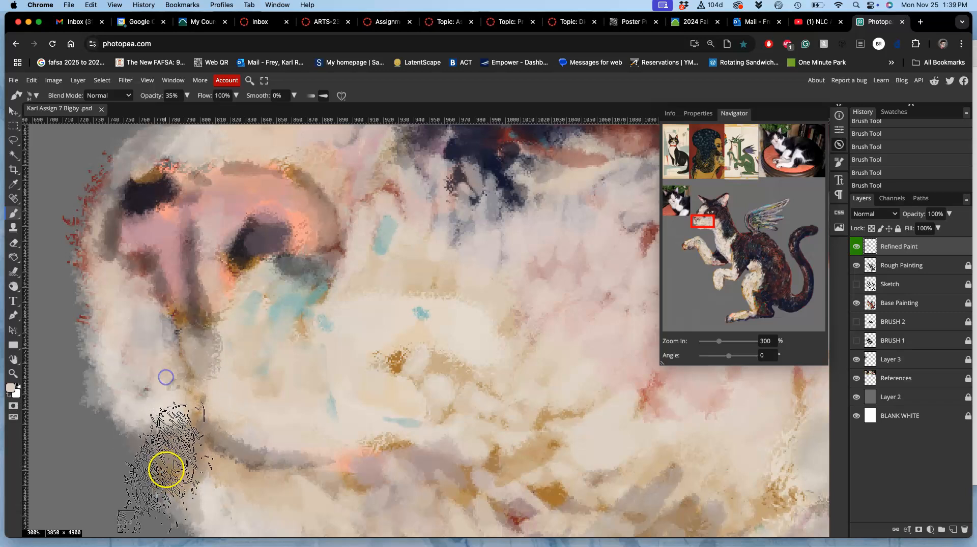
pyautogui.moveTo(253, 370)
pyautogui.mouseDown()
pyautogui.moveTo(203, 366)
pyautogui.moveTo(200, 246)
pyautogui.moveTo(219, 337)
pyautogui.mouseUp()
# - Paint a sampled dusty pink down the centre of the nose to its base
pyautogui.keyDown('alt'); pyautogui.click(173, 259); pyautogui.keyUp('alt')
pyautogui.moveTo(163, 237)
pyautogui.mouseDown()
pyautogui.moveTo(161, 228)
pyautogui.moveTo(168, 257)
pyautogui.mouseUp()
pyautogui.moveTo(189, 224); pyautogui.dragTo(192, 281)
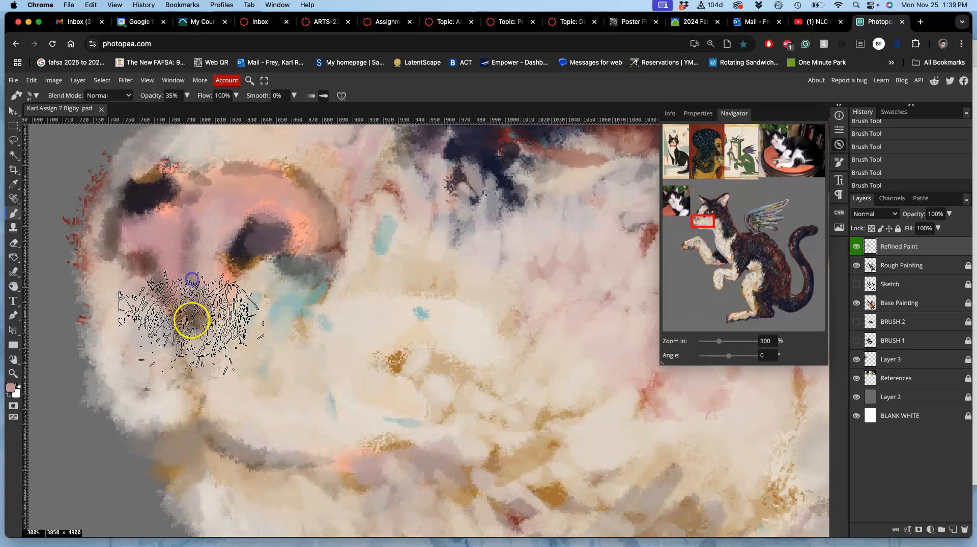
# - Brush sampled salmon pink across the nose above the nostril and dab a few touches onto the muzzle
pyautogui.keyDown('alt'); pyautogui.click(291, 218); pyautogui.keyUp('alt')
pyautogui.moveTo(273, 201)
pyautogui.mouseDown()
pyautogui.moveTo(189, 260)
pyautogui.moveTo(170, 234)
pyautogui.moveTo(169, 246)
pyautogui.mouseUp()
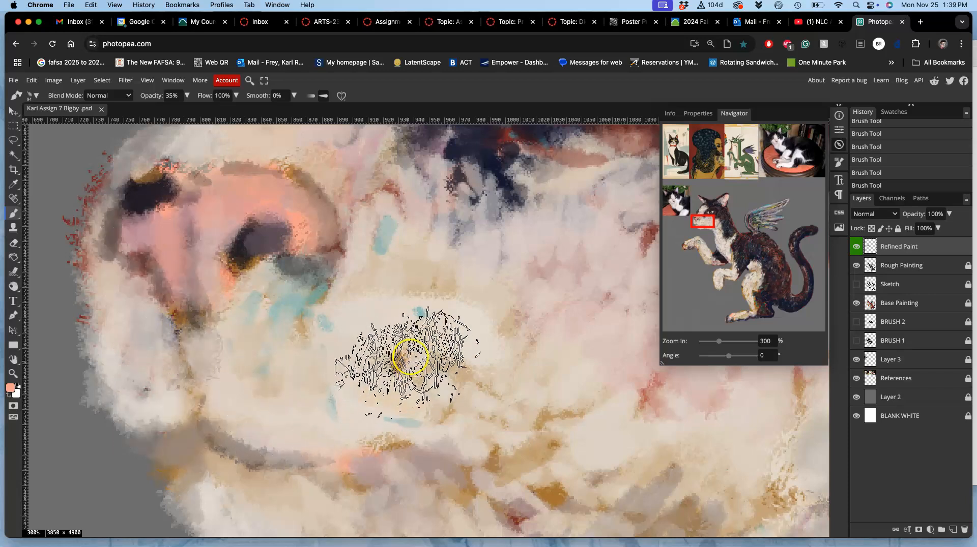
pyautogui.hscroll(4, 315, 305)
pyautogui.scroll(-1, 316, 305)
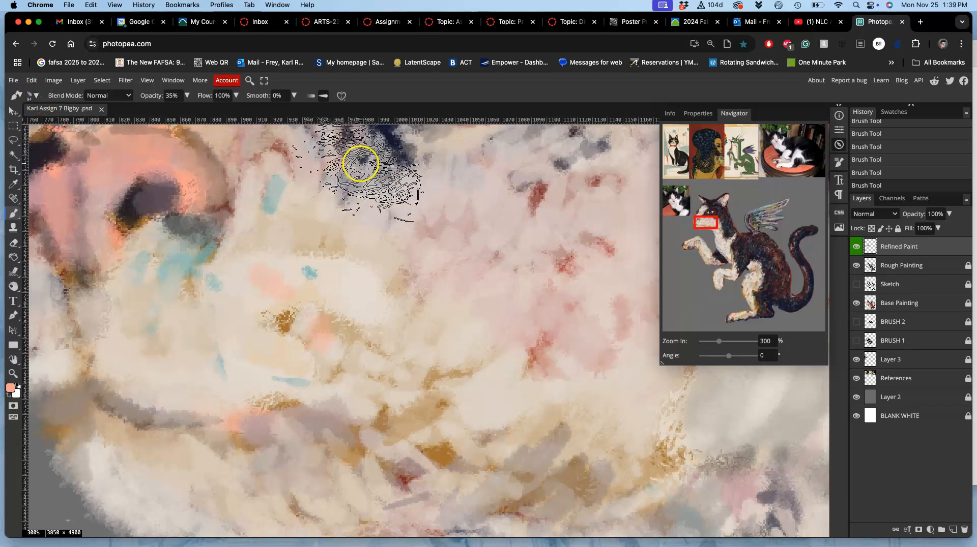
# - Sample cream from the chest and paint over the ochre and grey patches on the throat fur
pyautogui.scroll(2, 432, 265)
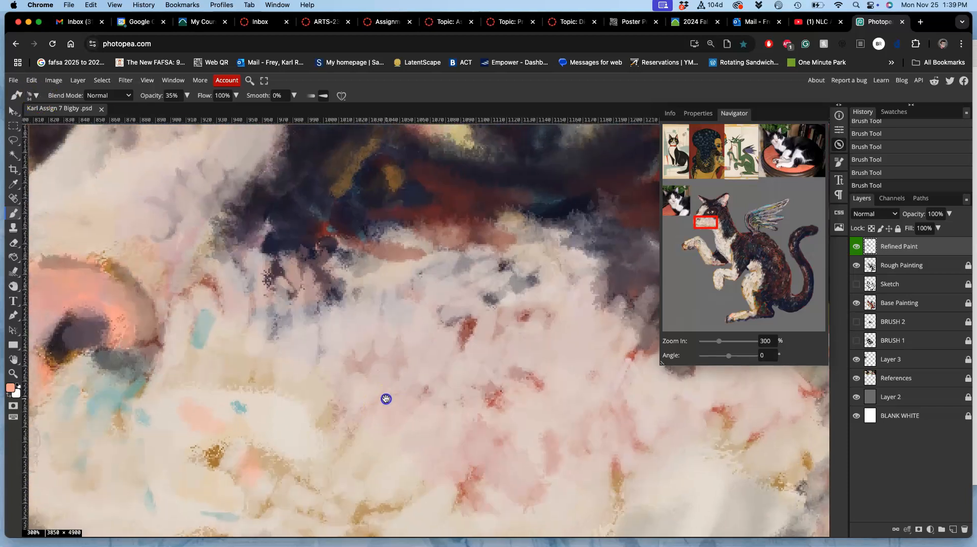
pyautogui.hscroll(6, 434, 371)
pyautogui.scroll(-2, 434, 371)
pyautogui.moveTo(397, 294); pyautogui.dragTo(331, 159)
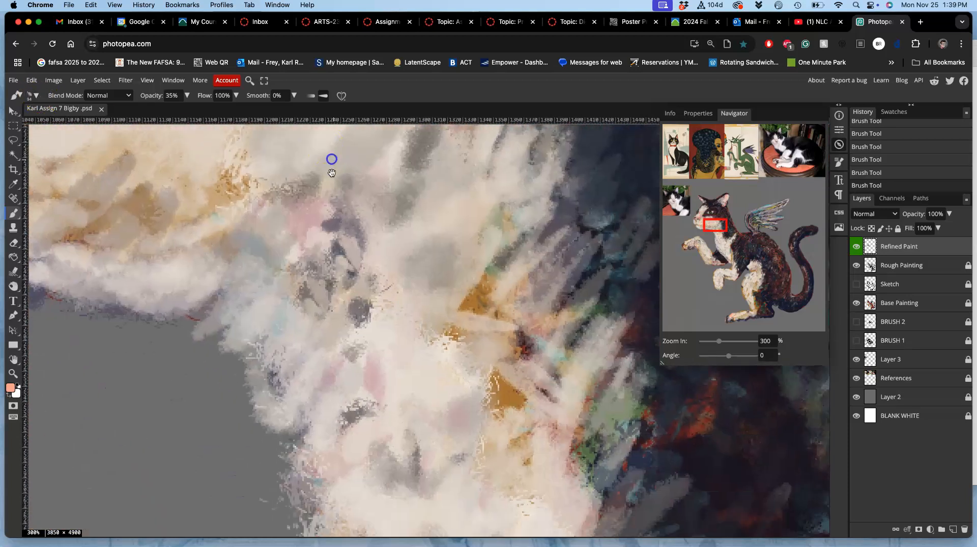
pyautogui.moveTo(444, 316); pyautogui.dragTo(336, 170)
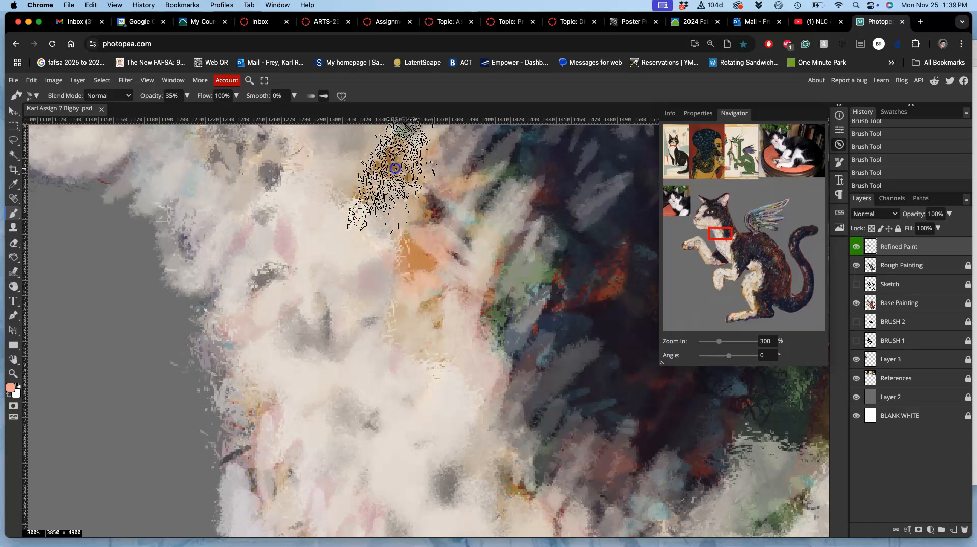
pyautogui.keyDown('alt'); pyautogui.click(436, 370); pyautogui.keyUp('alt')
pyautogui.moveTo(427, 262)
pyautogui.mouseDown()
pyautogui.moveTo(407, 270)
pyautogui.moveTo(394, 191)
pyautogui.mouseUp()
pyautogui.moveTo(461, 285)
pyautogui.mouseDown()
pyautogui.moveTo(432, 378)
pyautogui.moveTo(448, 279)
pyautogui.moveTo(405, 219)
pyautogui.moveTo(409, 169)
pyautogui.moveTo(375, 194)
pyautogui.moveTo(441, 228)
pyautogui.moveTo(451, 273)
pyautogui.moveTo(483, 326)
pyautogui.moveTo(436, 204)
pyautogui.moveTo(385, 188)
pyautogui.moveTo(388, 153)
pyautogui.moveTo(404, 332)
pyautogui.moveTo(397, 350)
pyautogui.moveTo(329, 327)
pyautogui.moveTo(314, 398)
pyautogui.moveTo(258, 435)
pyautogui.moveTo(236, 470)
pyautogui.moveTo(274, 527)
pyautogui.moveTo(441, 431)
pyautogui.moveTo(417, 324)
pyautogui.mouseUp()
pyautogui.click(231, 220)
pyautogui.click(263, 220)
pyautogui.click(271, 260)
# - Sample near-black from the shoulder and brush it over the orange-red rim where the dark fur meets the white chest
pyautogui.moveTo(408, 419)
pyautogui.mouseDown()
pyautogui.moveTo(349, 316)
pyautogui.moveTo(375, 334)
pyautogui.moveTo(503, 339)
pyautogui.moveTo(544, 371)
pyautogui.moveTo(605, 366)
pyautogui.moveTo(643, 405)
pyautogui.moveTo(633, 438)
pyautogui.mouseUp()
pyautogui.moveTo(441, 429); pyautogui.dragTo(446, 457)
pyautogui.moveTo(483, 431); pyautogui.dragTo(329, 298)
pyautogui.moveTo(399, 386); pyautogui.dragTo(228, 299)
pyautogui.moveTo(311, 332); pyautogui.dragTo(187, 285)
pyautogui.moveTo(401, 351); pyautogui.dragTo(333, 297)
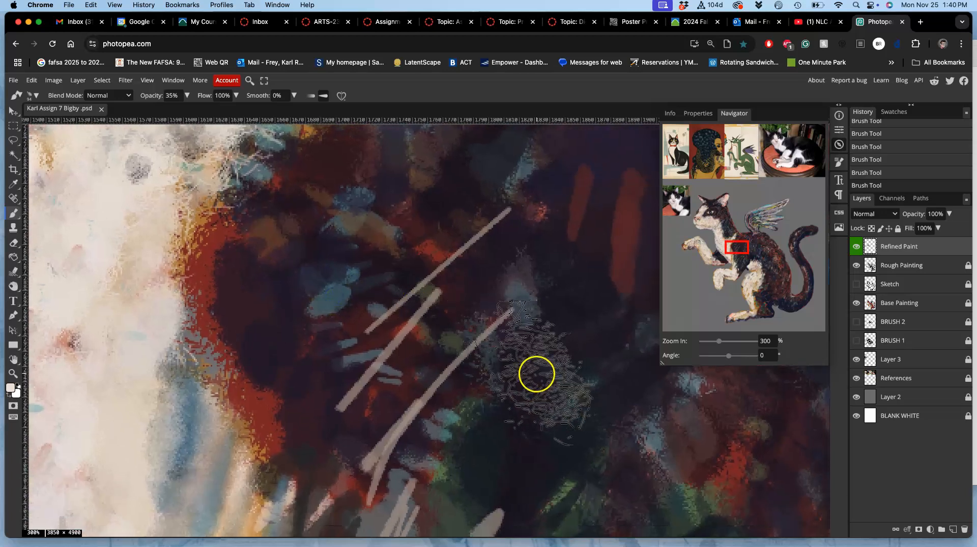
pyautogui.keyDown('alt'); pyautogui.click(534, 394); pyautogui.keyUp('alt')
pyautogui.moveTo(417, 415)
pyautogui.mouseDown()
pyautogui.moveTo(377, 397)
pyautogui.moveTo(362, 416)
pyautogui.moveTo(298, 412)
pyautogui.mouseUp()
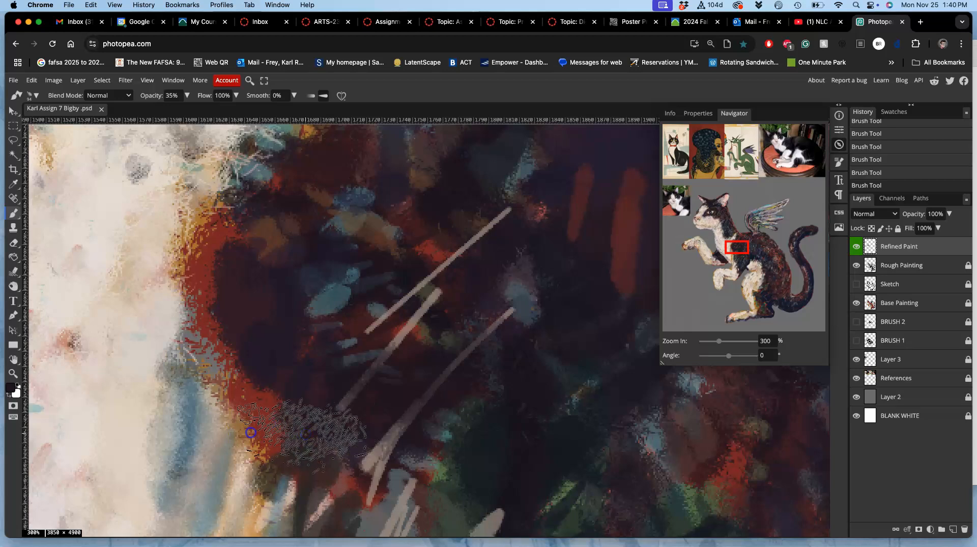
pyautogui.click(254, 390)
pyautogui.click(226, 337)
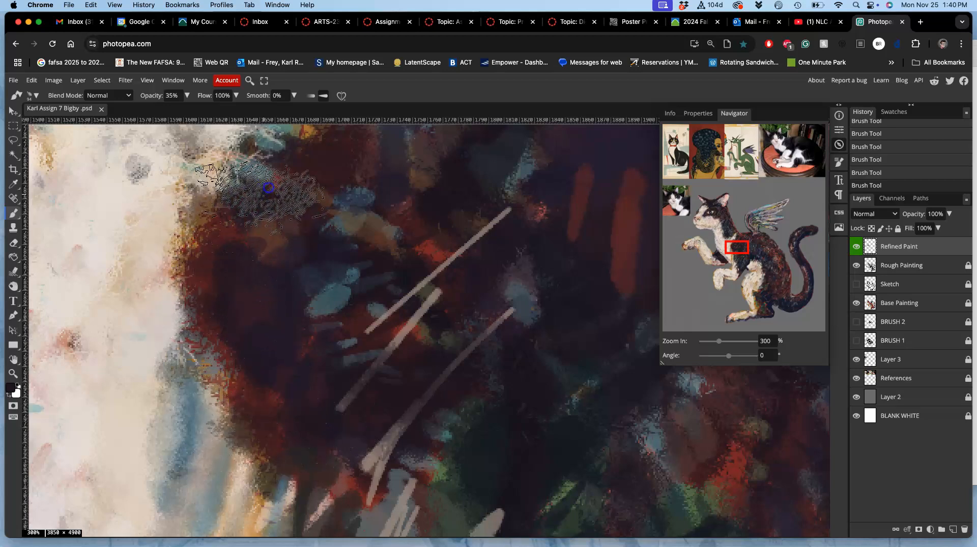
pyautogui.click(234, 181)
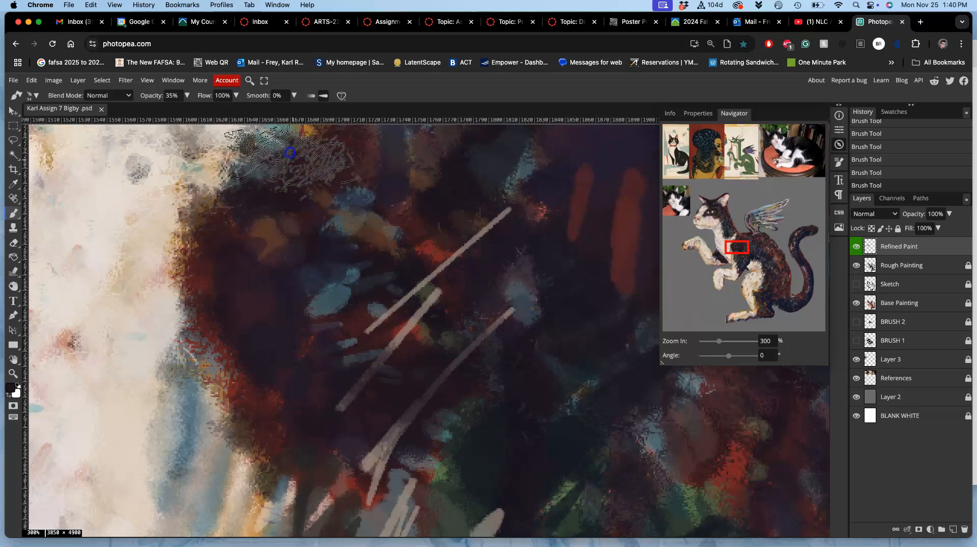
pyautogui.click(254, 234)
# - Brush sampled slate blue into the dark shoulder fur beside the chest
pyautogui.keyDown('alt'); pyautogui.click(496, 272); pyautogui.keyUp('alt')
pyautogui.click(496, 180)
pyautogui.click(294, 277)
pyautogui.keyDown('alt'); pyautogui.click(338, 314); pyautogui.keyUp('alt')
pyautogui.click(264, 320)
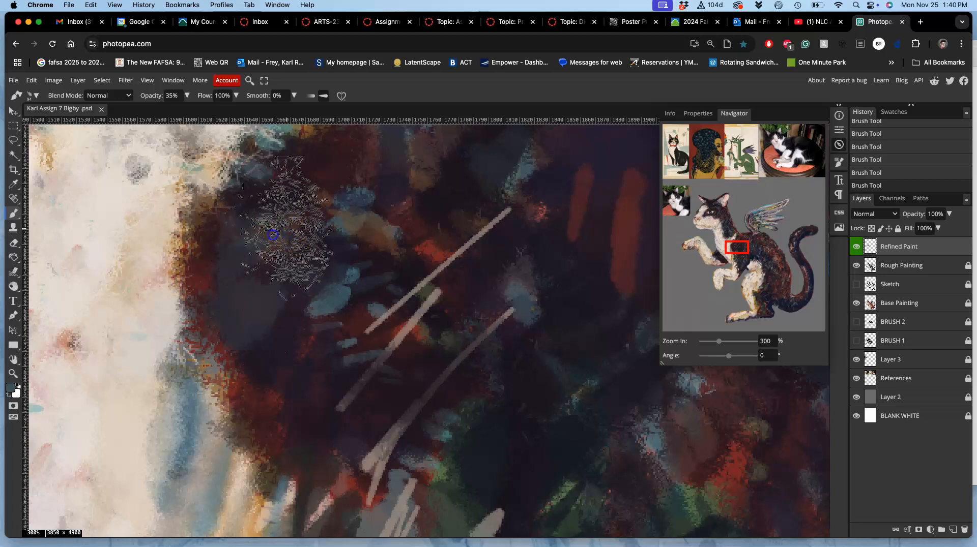
pyautogui.moveTo(349, 443)
pyautogui.mouseDown()
pyautogui.moveTo(384, 461)
pyautogui.moveTo(418, 402)
pyautogui.mouseUp()
# - Sample near-black and paint it over the pale diagonal lines on the shoulder
pyautogui.keyDown('alt'); pyautogui.click(528, 347); pyautogui.keyUp('alt')
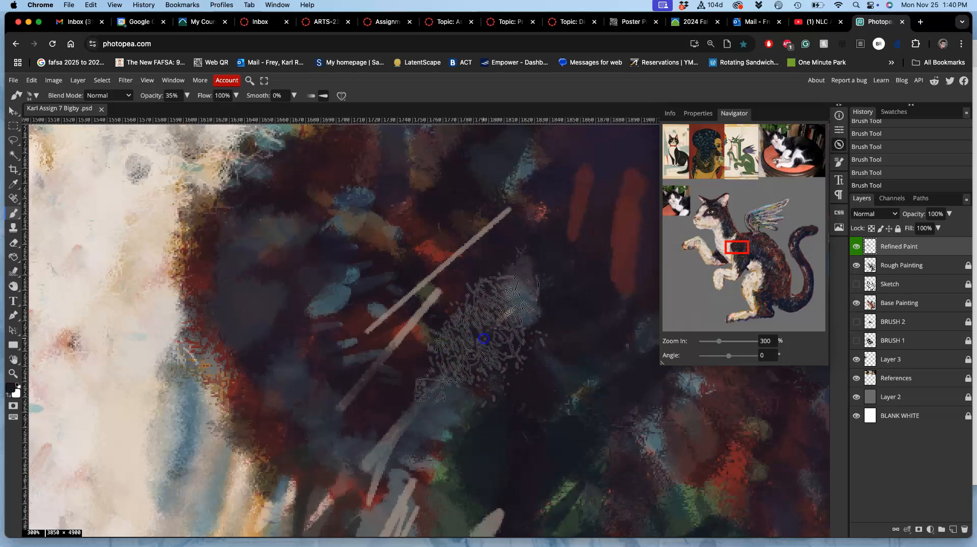
pyautogui.click(377, 318)
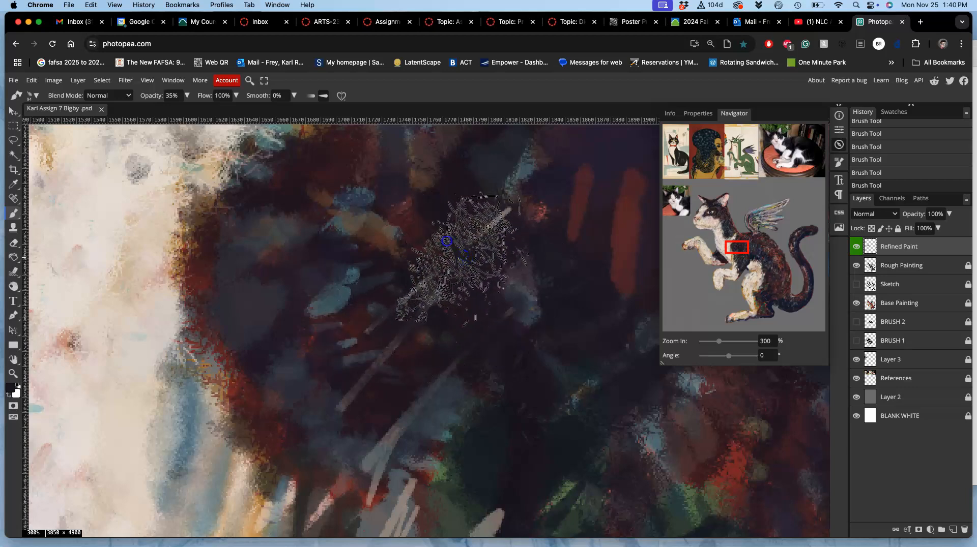
pyautogui.click(366, 356)
pyautogui.moveTo(374, 447)
pyautogui.mouseDown()
pyautogui.moveTo(449, 425)
pyautogui.moveTo(460, 407)
pyautogui.moveTo(582, 433)
pyautogui.moveTo(570, 434)
pyautogui.moveTo(589, 362)
pyautogui.moveTo(565, 342)
pyautogui.moveTo(757, 313)
pyautogui.mouseUp()
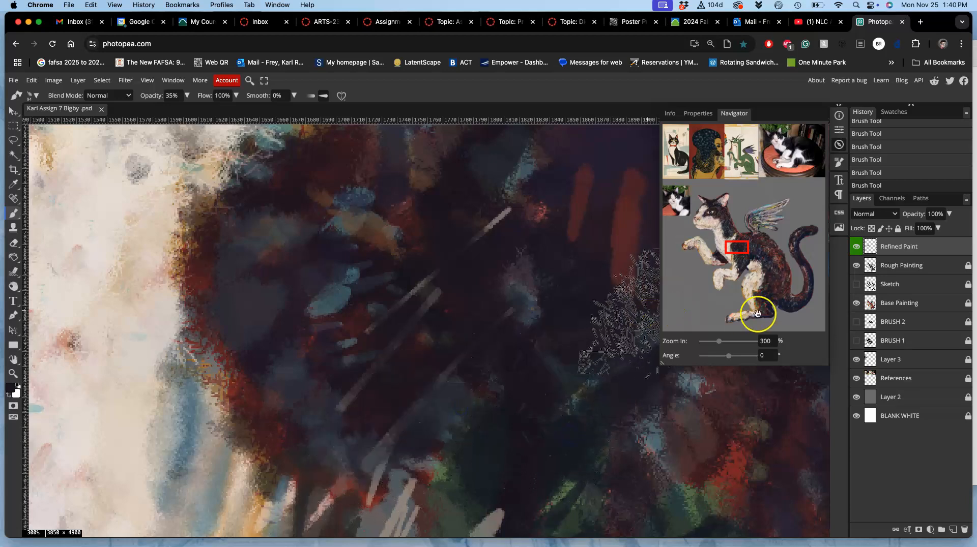
# - Set the brush's size jitter to 11% and turn off Scatter
pyautogui.click(840, 163)
pyautogui.moveTo(775, 228); pyautogui.dragTo(774, 229)
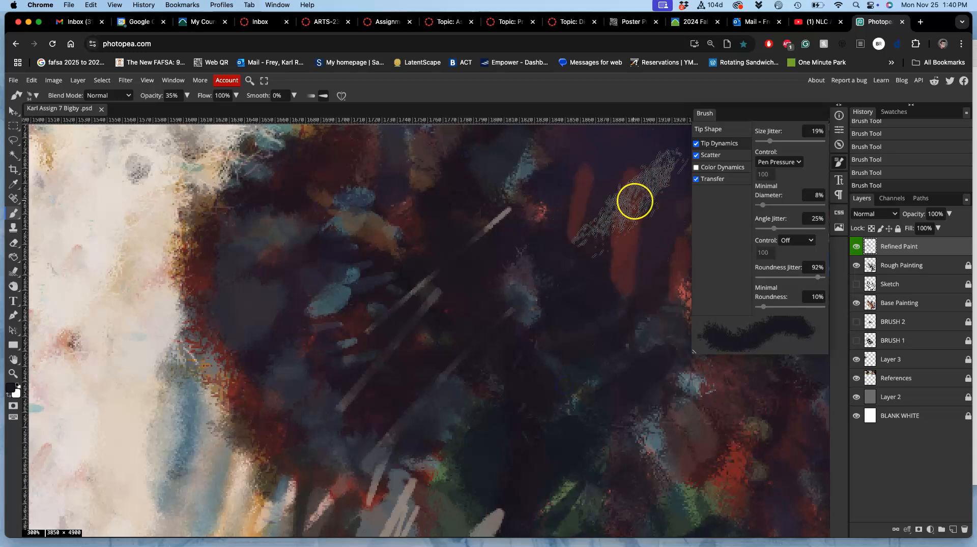
pyautogui.moveTo(772, 144); pyautogui.dragTo(764, 142)
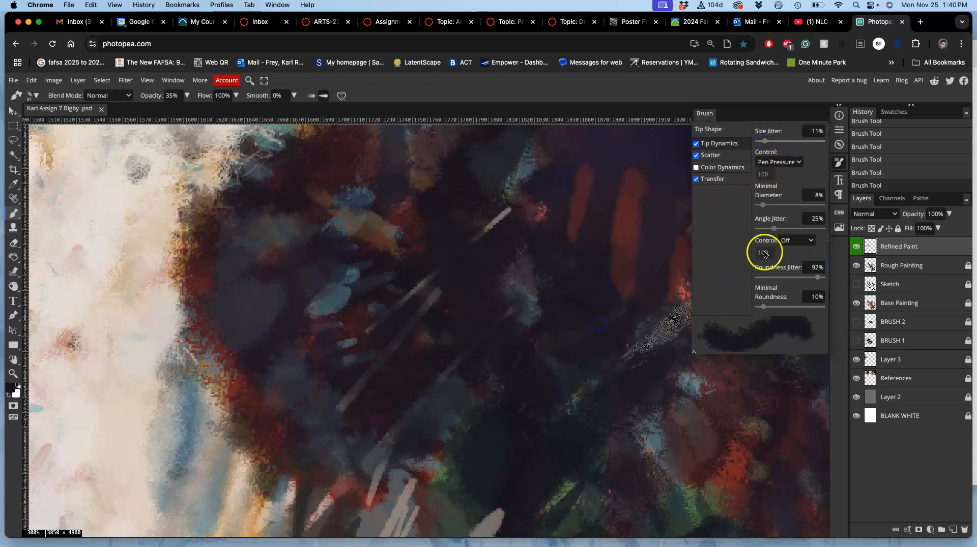
pyautogui.click(700, 178)
pyautogui.click(696, 155)
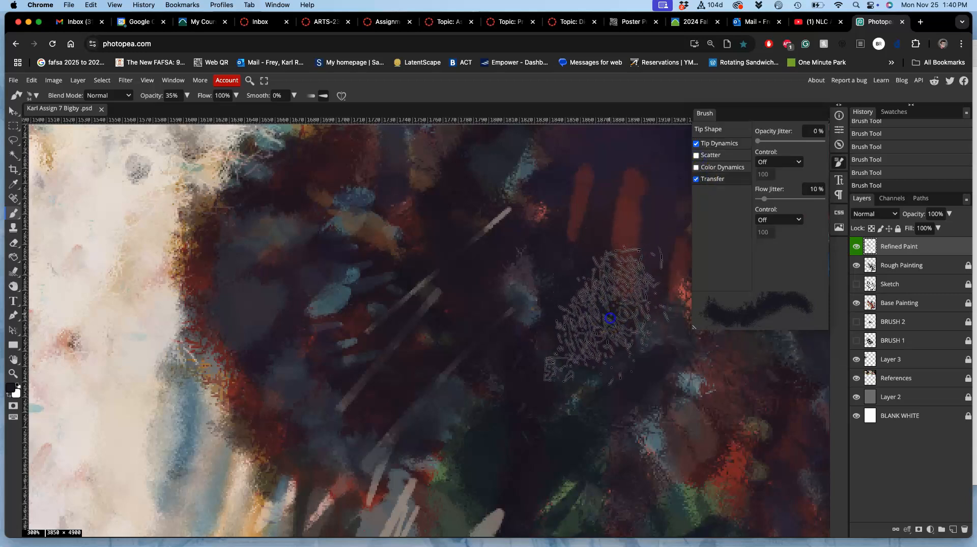
# - Tone down the red strokes with near-black and soften the tan, teal and pale shoulder marks with sampled slate
pyautogui.moveTo(556, 361)
pyautogui.mouseDown()
pyautogui.moveTo(590, 441)
pyautogui.moveTo(591, 257)
pyautogui.moveTo(547, 212)
pyautogui.moveTo(618, 197)
pyautogui.moveTo(596, 172)
pyautogui.moveTo(638, 300)
pyautogui.mouseUp()
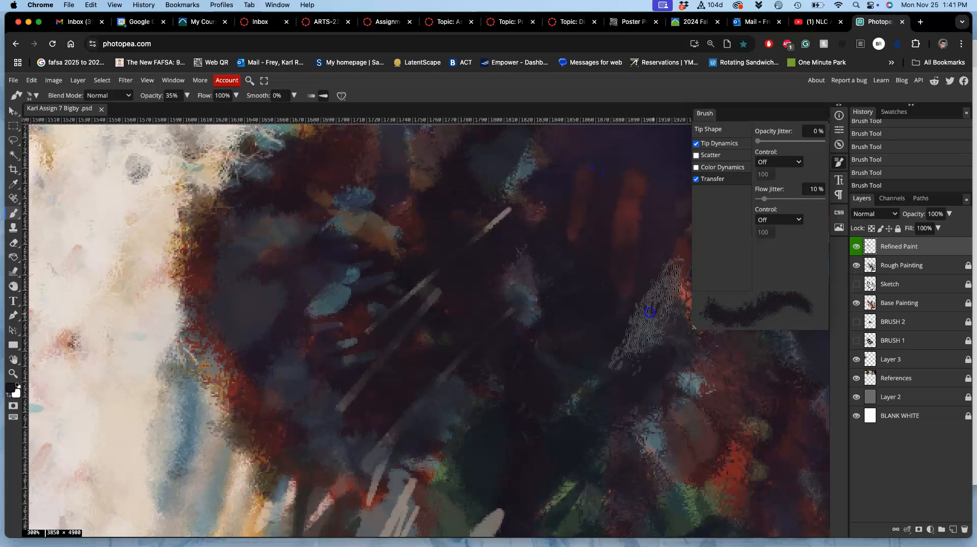
pyautogui.moveTo(629, 233)
pyautogui.mouseDown()
pyautogui.moveTo(644, 368)
pyautogui.moveTo(609, 282)
pyautogui.moveTo(513, 348)
pyautogui.moveTo(514, 318)
pyautogui.moveTo(453, 242)
pyautogui.moveTo(483, 260)
pyautogui.moveTo(364, 303)
pyautogui.moveTo(382, 347)
pyautogui.mouseUp()
pyautogui.keyDown('alt'); pyautogui.click(331, 307); pyautogui.keyUp('alt')
pyautogui.moveTo(349, 229)
pyautogui.mouseDown()
pyautogui.moveTo(378, 188)
pyautogui.moveTo(422, 203)
pyautogui.moveTo(419, 180)
pyautogui.moveTo(359, 226)
pyautogui.moveTo(379, 254)
pyautogui.moveTo(439, 258)
pyautogui.moveTo(405, 352)
pyautogui.moveTo(423, 430)
pyautogui.moveTo(471, 398)
pyautogui.moveTo(453, 383)
pyautogui.moveTo(410, 405)
pyautogui.moveTo(521, 442)
pyautogui.moveTo(488, 481)
pyautogui.moveTo(439, 469)
pyautogui.moveTo(433, 481)
pyautogui.moveTo(534, 431)
pyautogui.moveTo(398, 356)
pyautogui.mouseUp()
pyautogui.moveTo(482, 384)
pyautogui.mouseDown()
pyautogui.moveTo(512, 412)
pyautogui.moveTo(541, 473)
pyautogui.mouseUp()
pyautogui.moveTo(382, 454)
pyautogui.mouseDown()
pyautogui.moveTo(355, 453)
pyautogui.moveTo(331, 490)
pyautogui.moveTo(261, 480)
pyautogui.moveTo(270, 474)
pyautogui.mouseUp()
# - Brush sampled dusty pink, dark and brick red along the ochre underside of the raised foreleg
pyautogui.press('super+minus')
pyautogui.press('super+minus')
pyautogui.press('super+minus')
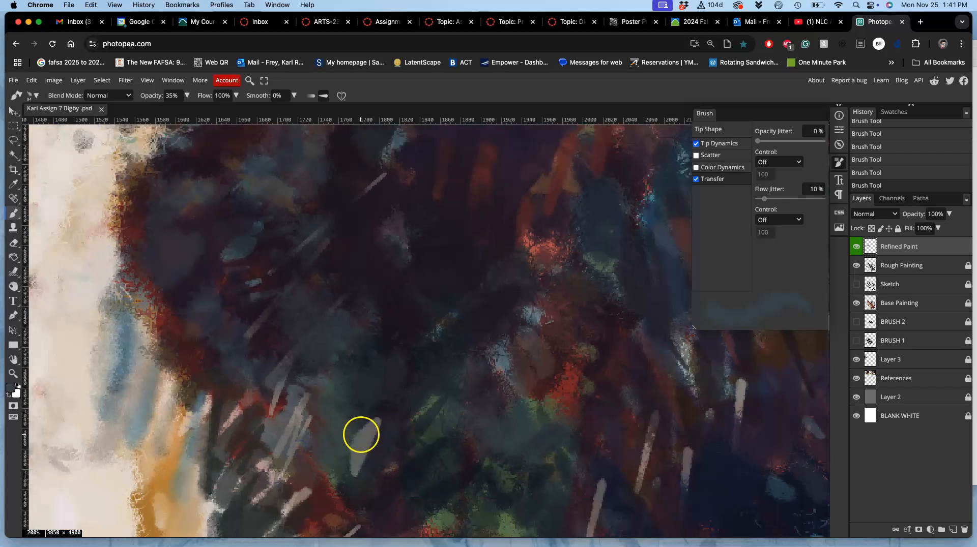
pyautogui.scroll(6, 475, 321)
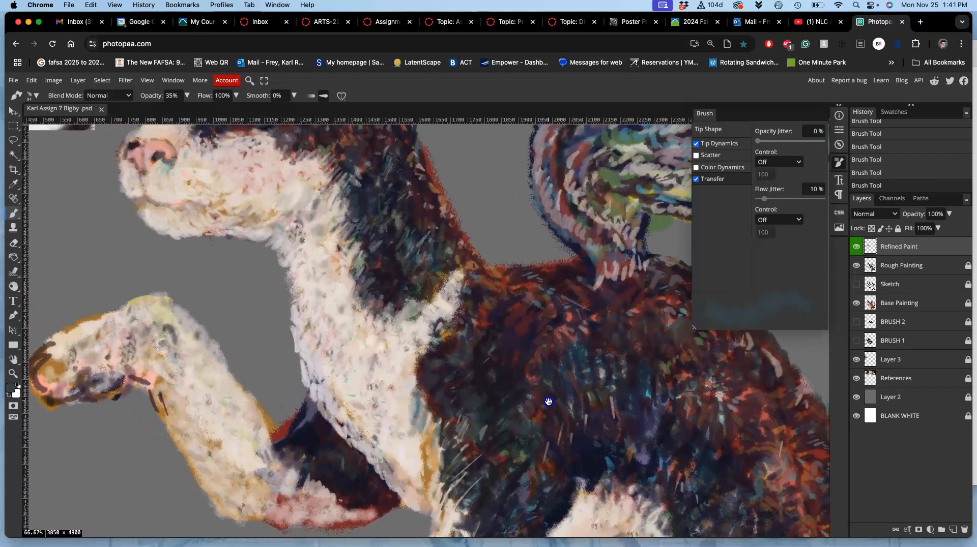
pyautogui.keyDown('alt'); pyautogui.click(325, 441); pyautogui.keyUp('alt')
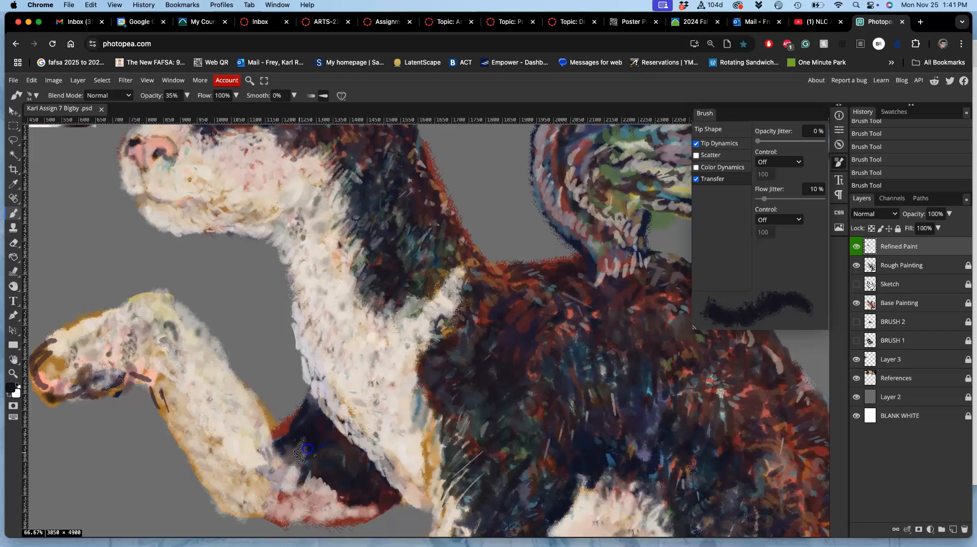
pyautogui.keyDown('alt'); pyautogui.click(195, 386); pyautogui.keyUp('alt')
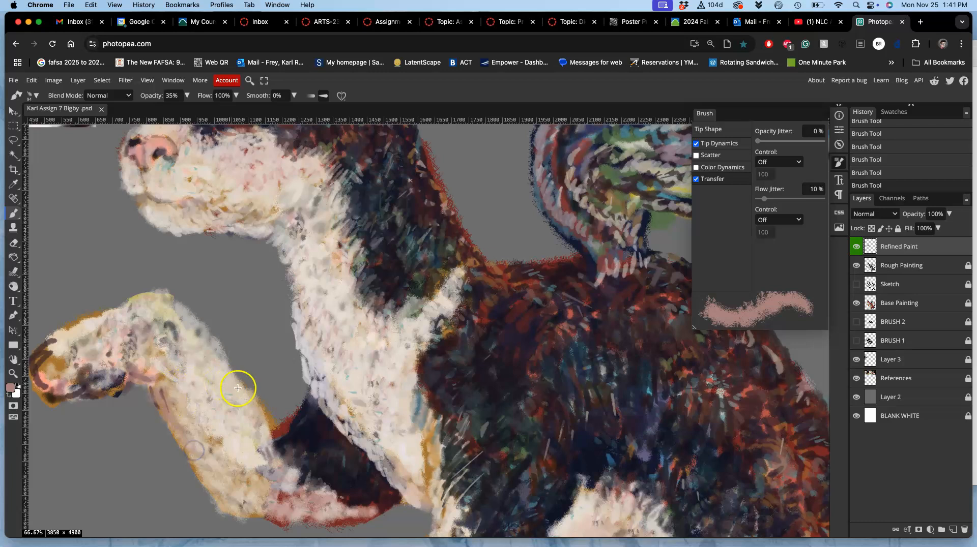
pyautogui.keyDown('alt'); pyautogui.click(298, 452); pyautogui.keyUp('alt')
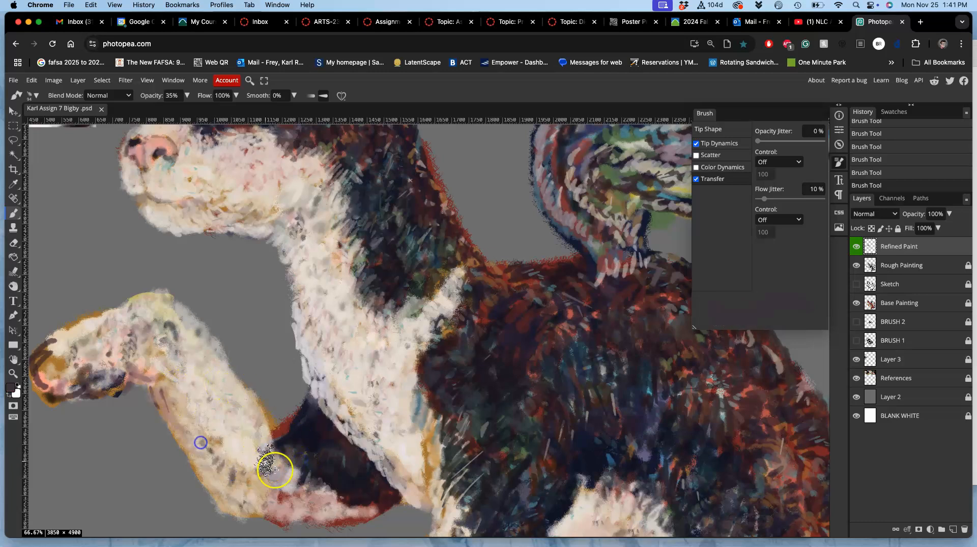
pyautogui.keyDown('alt'); pyautogui.click(284, 500); pyautogui.keyUp('alt')
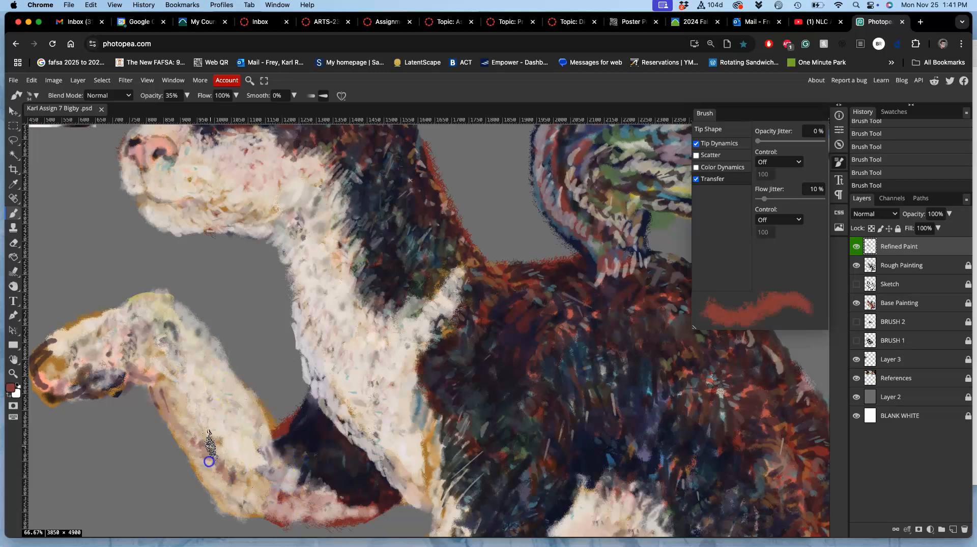
pyautogui.click(637, 243)
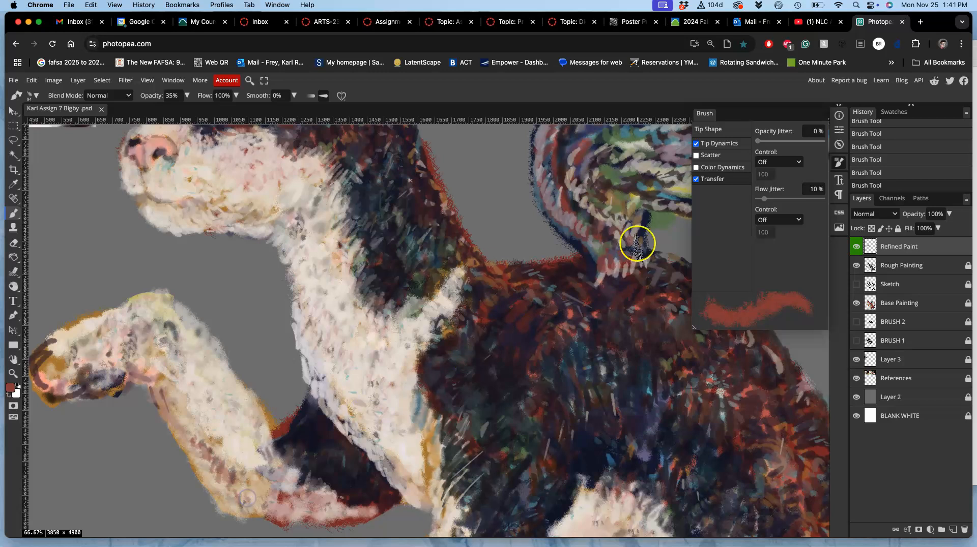
# - Show the Navigator and touch up the raised foreleg and the dark fur behind it with sampled cream and navy
pyautogui.click(839, 146)
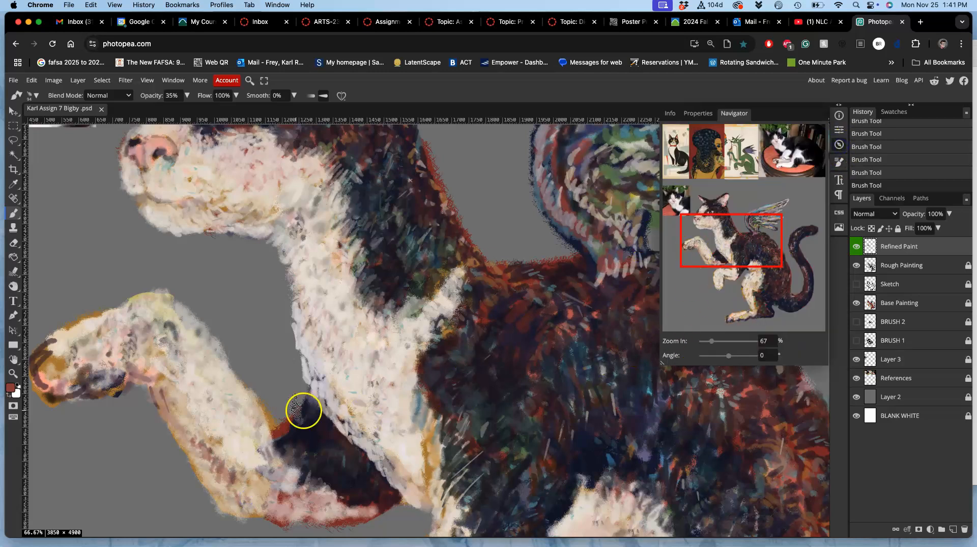
pyautogui.keyDown('alt'); pyautogui.click(227, 404); pyautogui.keyUp('alt')
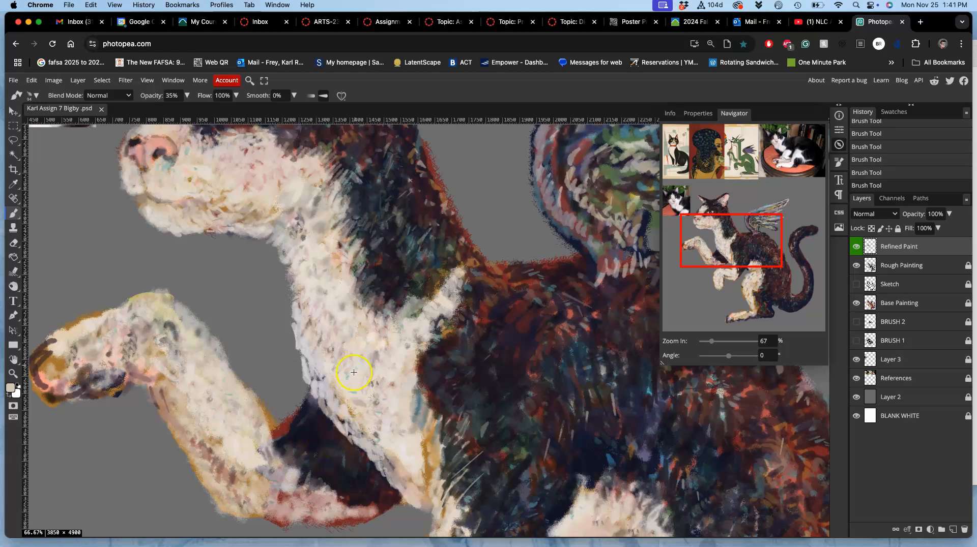
pyautogui.keyDown('alt'); pyautogui.click(409, 259); pyautogui.keyUp('alt')
pyautogui.moveTo(329, 413); pyautogui.dragTo(337, 425)
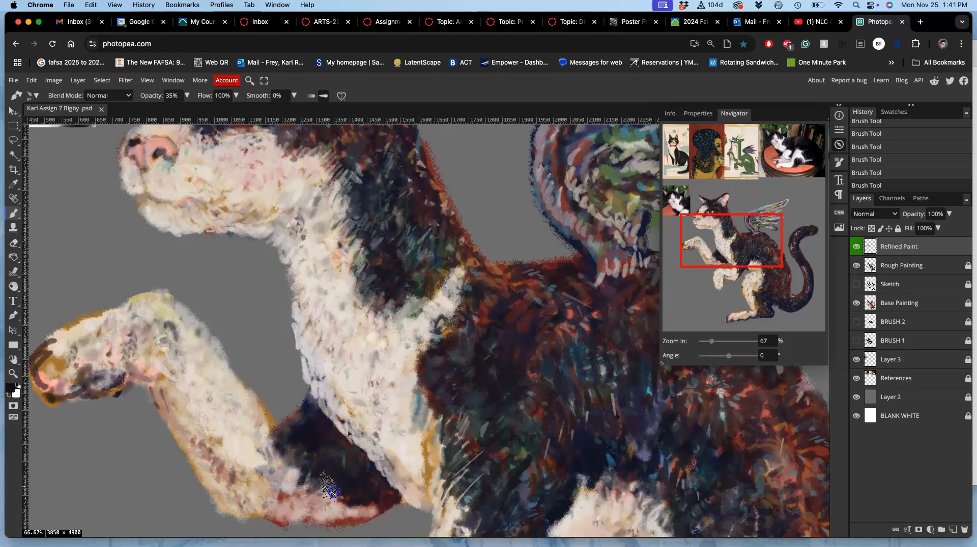
# - Cover the dark toe lines on the raised paw with sampled cream and tint its underside with sampled pink
pyautogui.keyDown('alt'); pyautogui.click(50, 339); pyautogui.keyUp('alt')
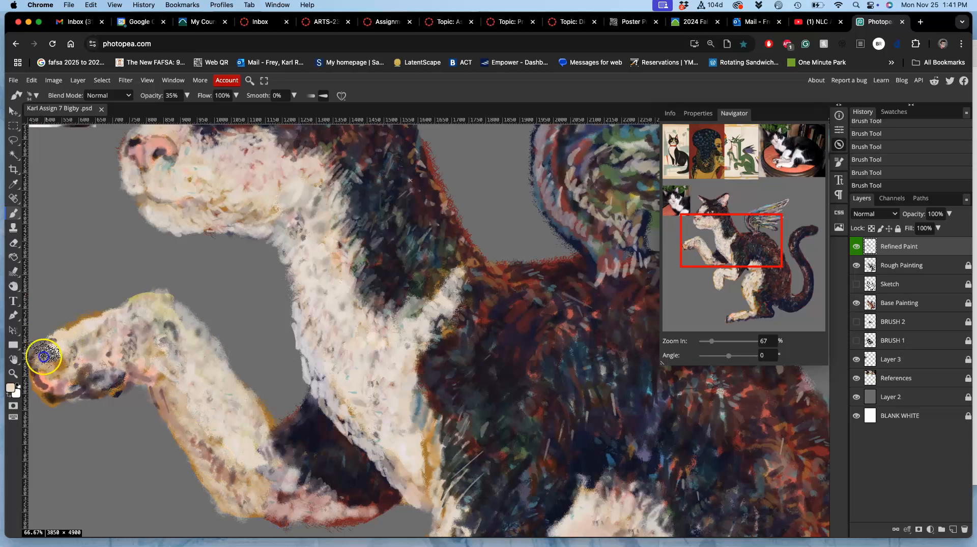
pyautogui.hscroll(-3, 75, 363)
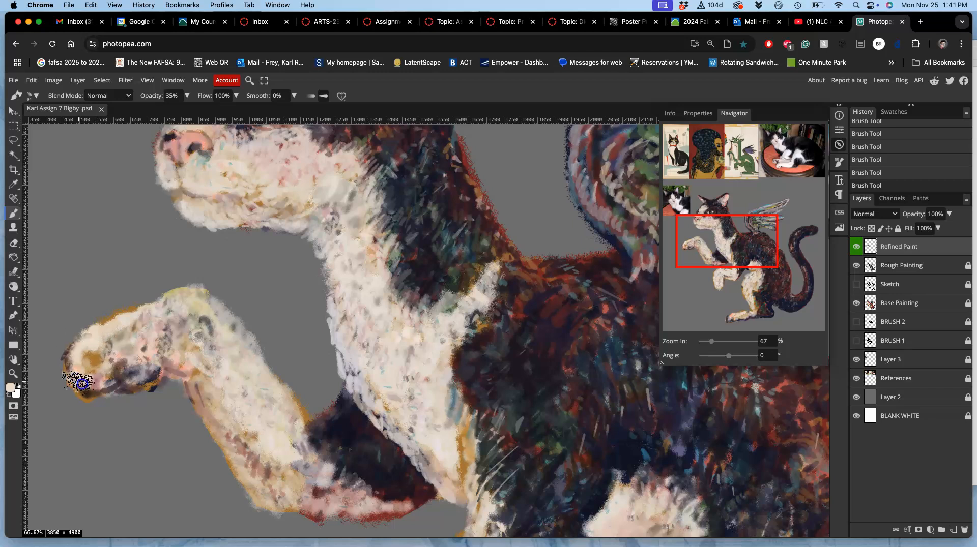
pyautogui.keyDown('alt'); pyautogui.click(138, 375); pyautogui.keyUp('alt')
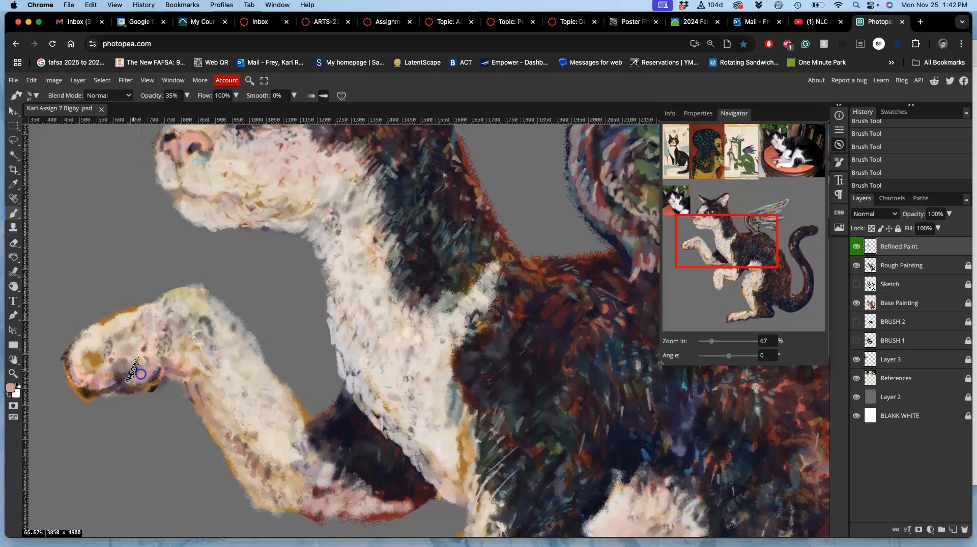
pyautogui.keyDown('alt'); pyautogui.click(178, 137); pyautogui.keyUp('alt')
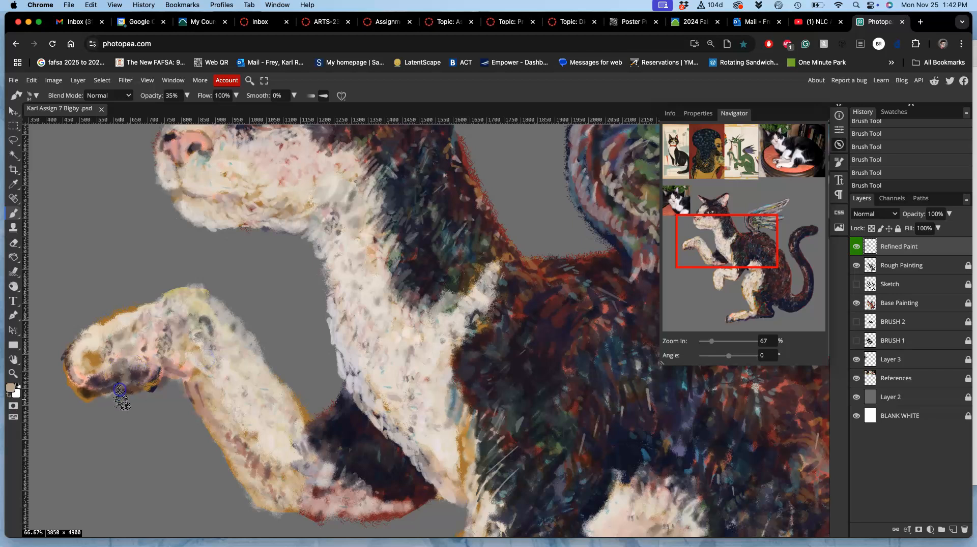
pyautogui.hotkey('ctrl', 'z')
pyautogui.hotkey('ctrl', 'z')
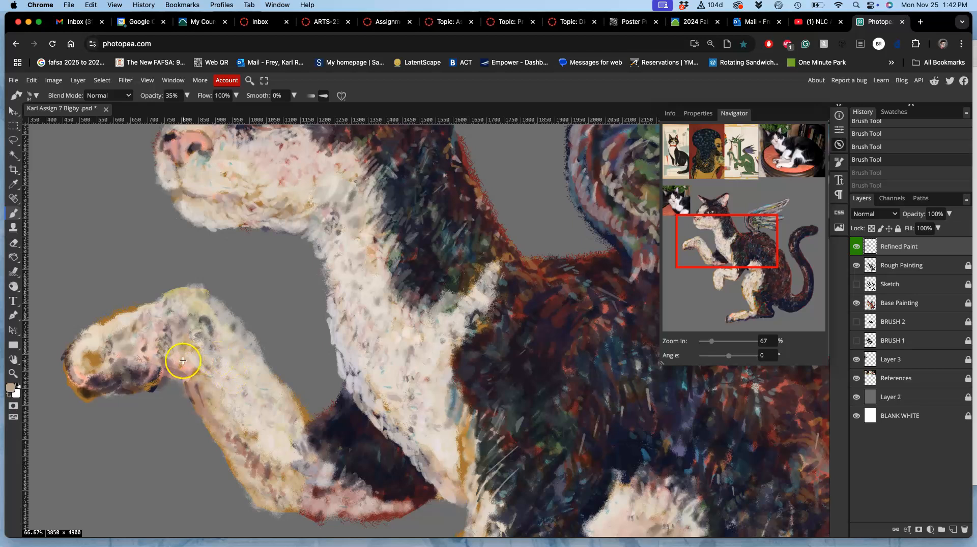
# - Dab sampled mauve grey onto the raised wrist and deepen the far foreleg's dark fur with sampled near-black
pyautogui.keyDown('alt'); pyautogui.click(150, 340); pyautogui.keyUp('alt')
pyautogui.moveTo(163, 321); pyautogui.dragTo(173, 337)
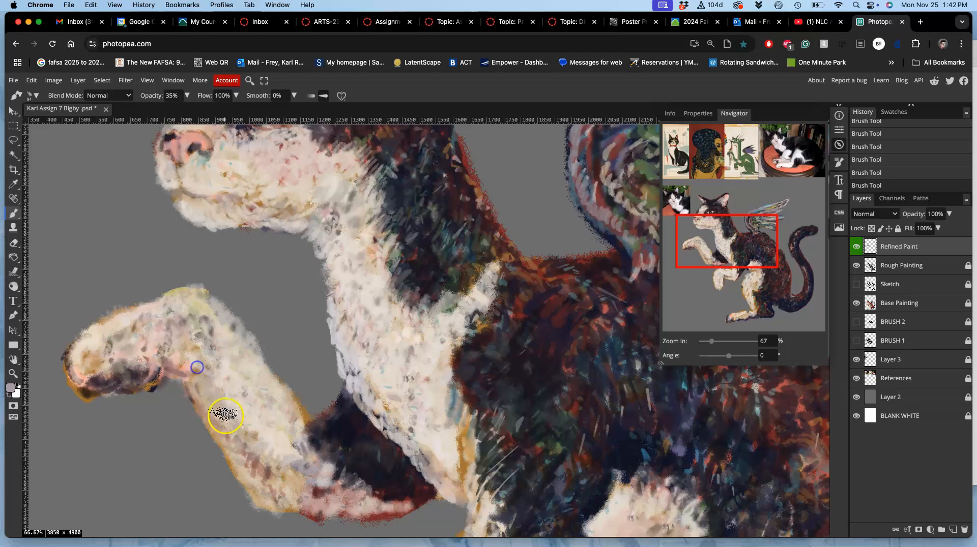
pyautogui.moveTo(370, 416); pyautogui.dragTo(388, 445)
pyautogui.keyDown('alt'); pyautogui.click(373, 442); pyautogui.keyUp('alt')
pyautogui.keyDown('alt'); pyautogui.click(400, 486); pyautogui.keyUp('alt')
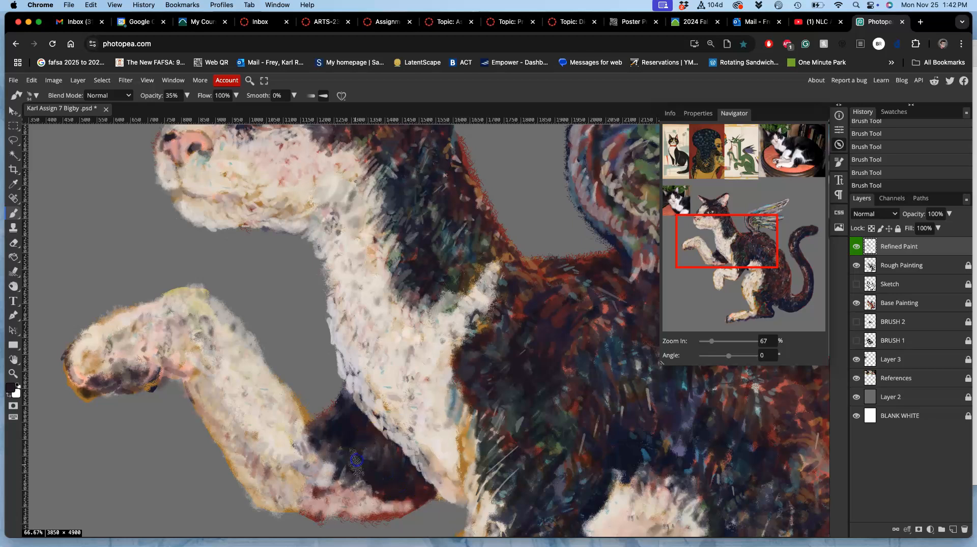
# - Blend the ochre and blue patches along the lower chest edge with strokes in sampled cream, grey and dark tones
pyautogui.moveTo(493, 458); pyautogui.dragTo(436, 309)
pyautogui.moveTo(431, 356); pyautogui.dragTo(409, 309)
pyautogui.click(359, 254)
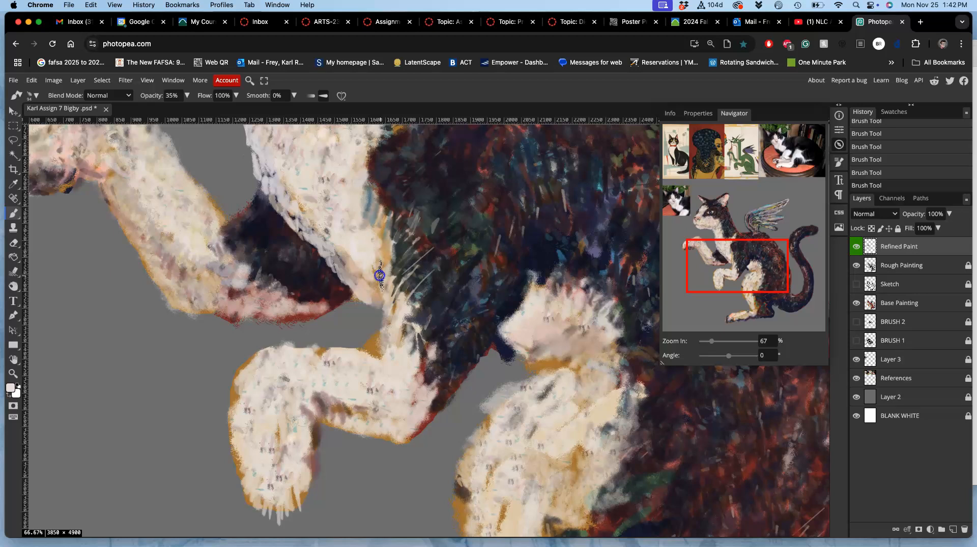
pyautogui.keyDown('alt'); pyautogui.click(374, 218); pyautogui.keyUp('alt')
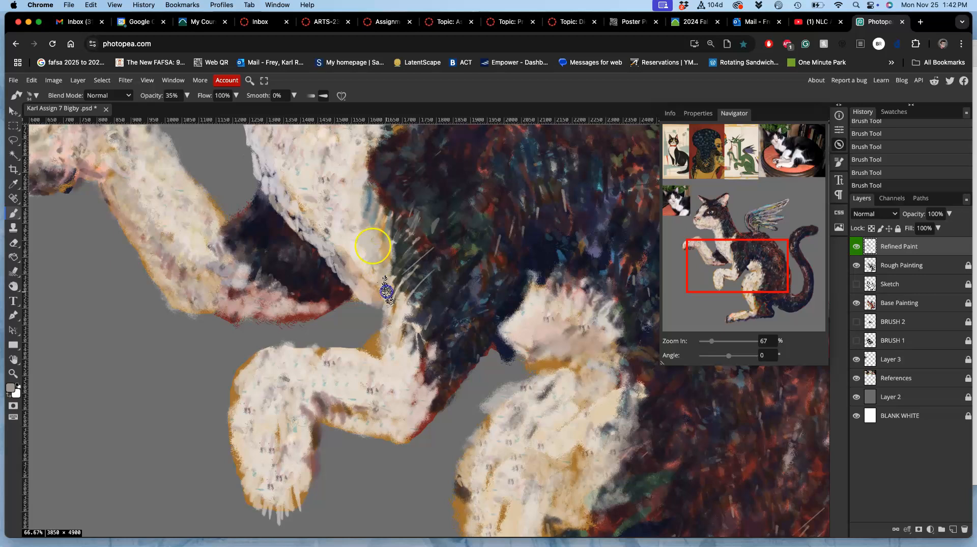
pyautogui.moveTo(358, 212); pyautogui.dragTo(358, 180)
pyautogui.keyDown('alt'); pyautogui.click(376, 175); pyautogui.keyUp('alt')
pyautogui.moveTo(371, 216); pyautogui.dragTo(361, 238)
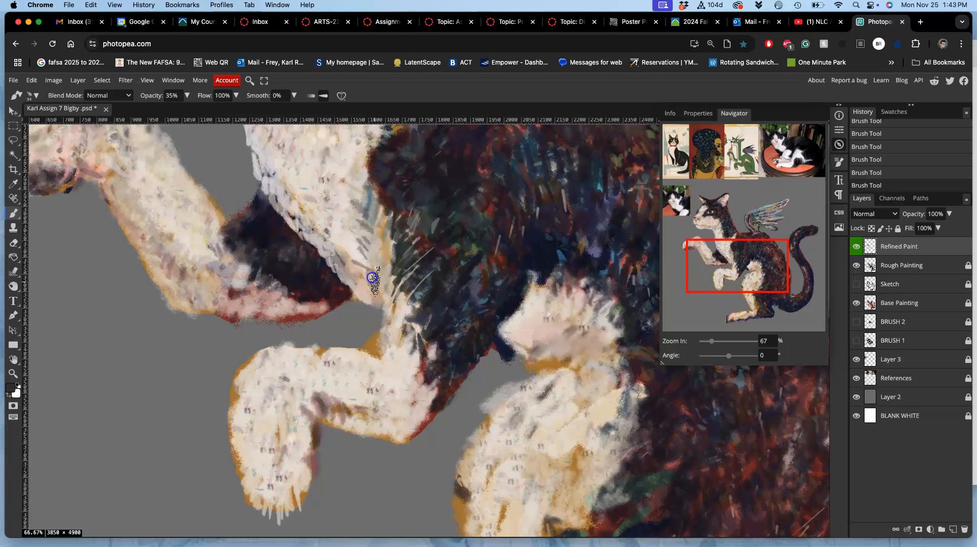
# - Soften the ochre and blue edge near the chest fur's lower tip with strokes in sampled light grey and mauve grey
pyautogui.keyDown('alt'); pyautogui.click(374, 303); pyautogui.keyUp('alt')
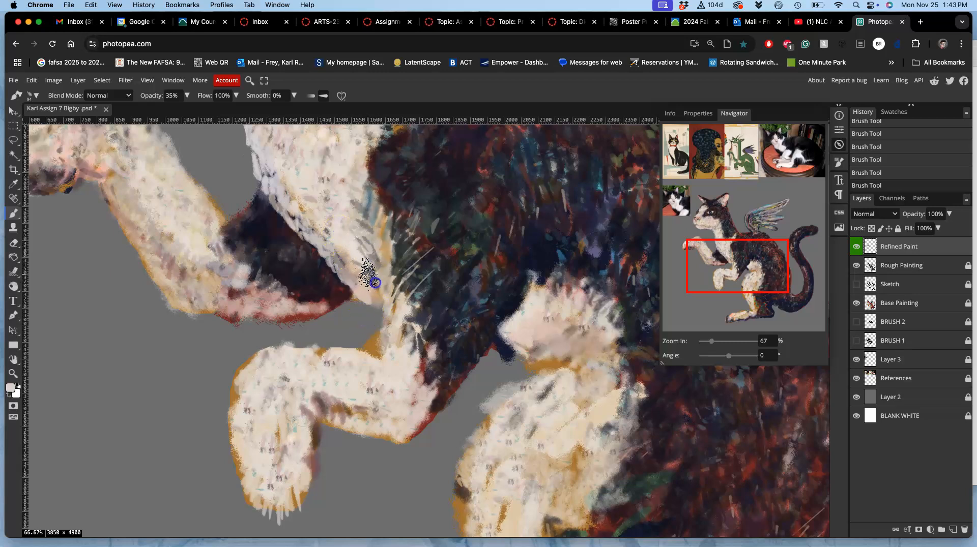
pyautogui.moveTo(351, 223)
pyautogui.mouseDown()
pyautogui.moveTo(363, 191)
pyautogui.moveTo(361, 269)
pyautogui.moveTo(376, 282)
pyautogui.mouseUp()
pyautogui.moveTo(496, 395); pyautogui.dragTo(402, 363)
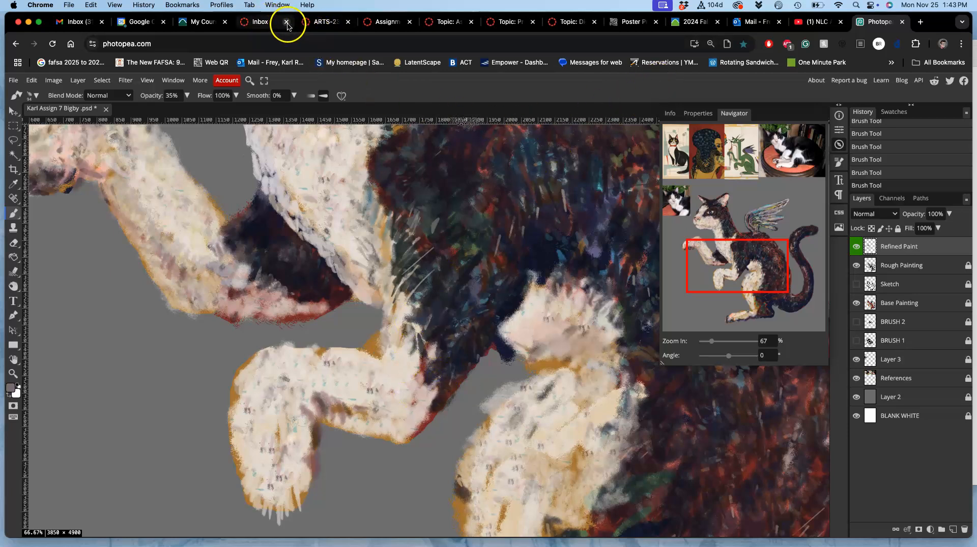
# - Close the browser tabs for the course discussion topics, the 2024 Fall page, the mail page and the Gojira poster article
pyautogui.click(318, 23)
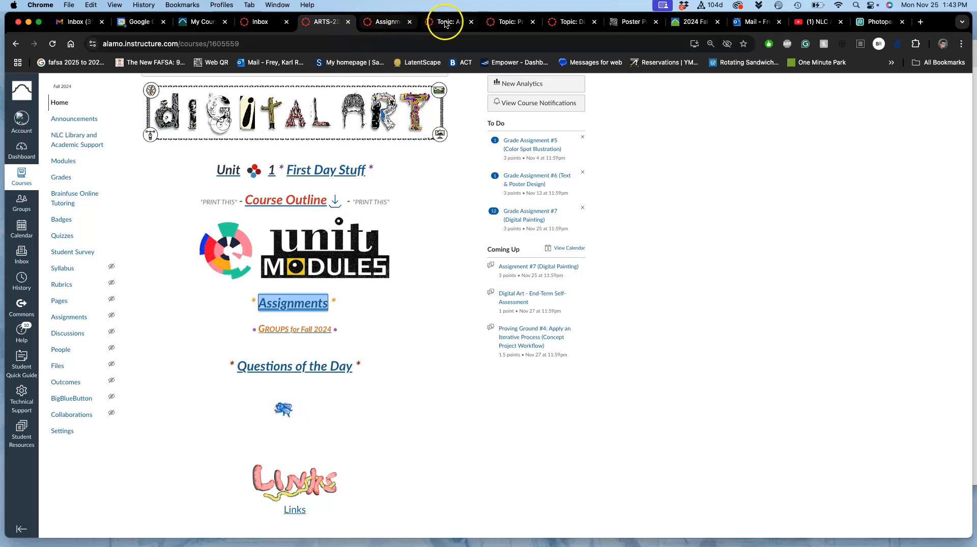
pyautogui.click(575, 23)
pyautogui.click(593, 22)
pyautogui.click(532, 23)
pyautogui.click(472, 23)
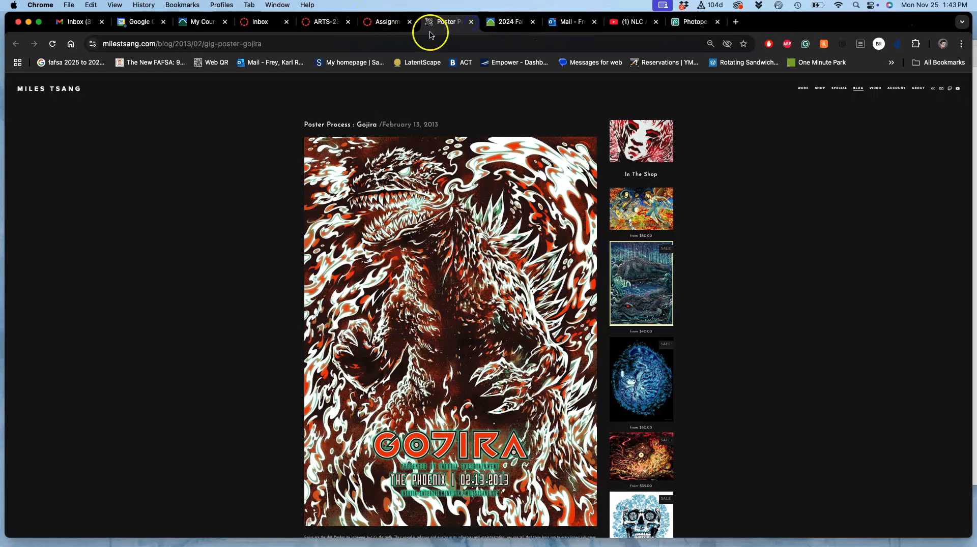
pyautogui.click(532, 22)
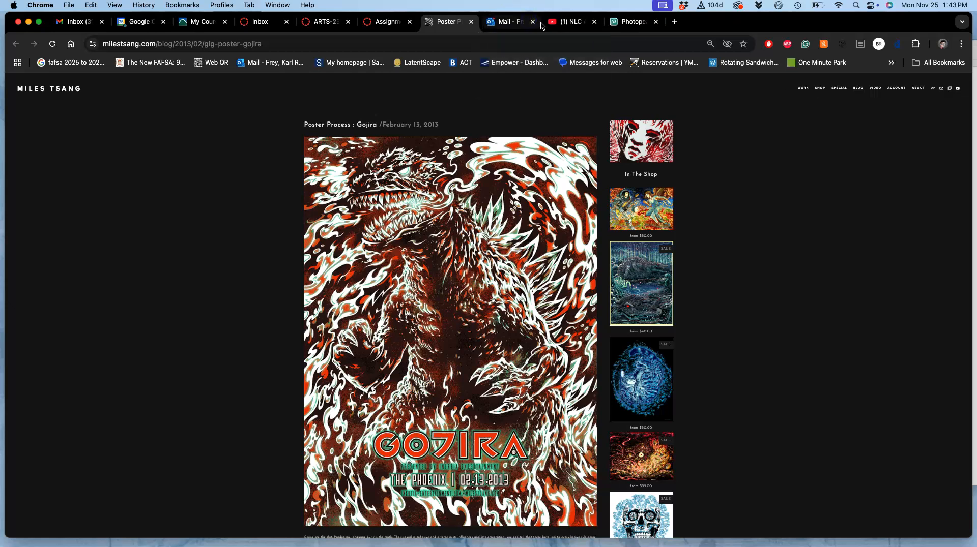
pyautogui.click(532, 23)
pyautogui.click(471, 23)
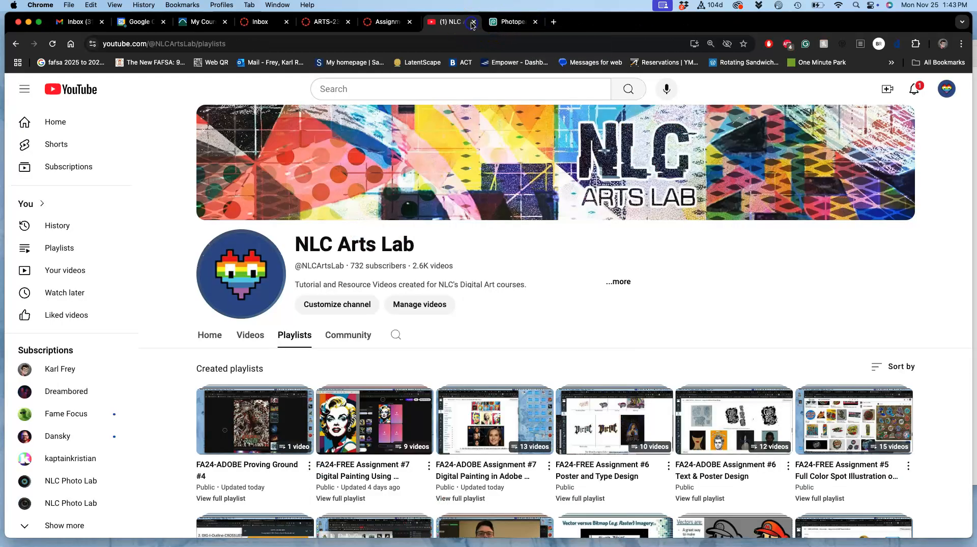
# - Close the course assignments, inbox and My Courses tabs, then return to the Photopea painting
pyautogui.click(387, 26)
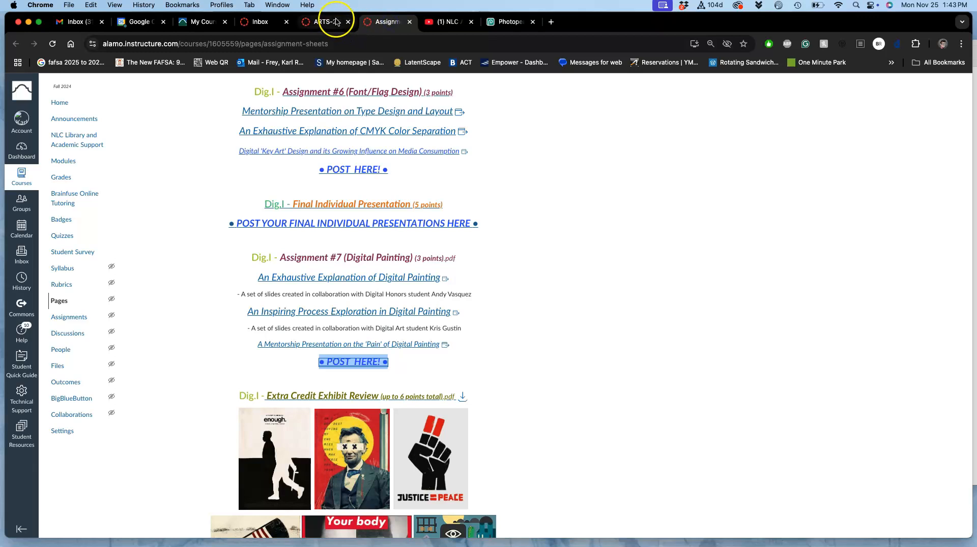
pyautogui.click(410, 22)
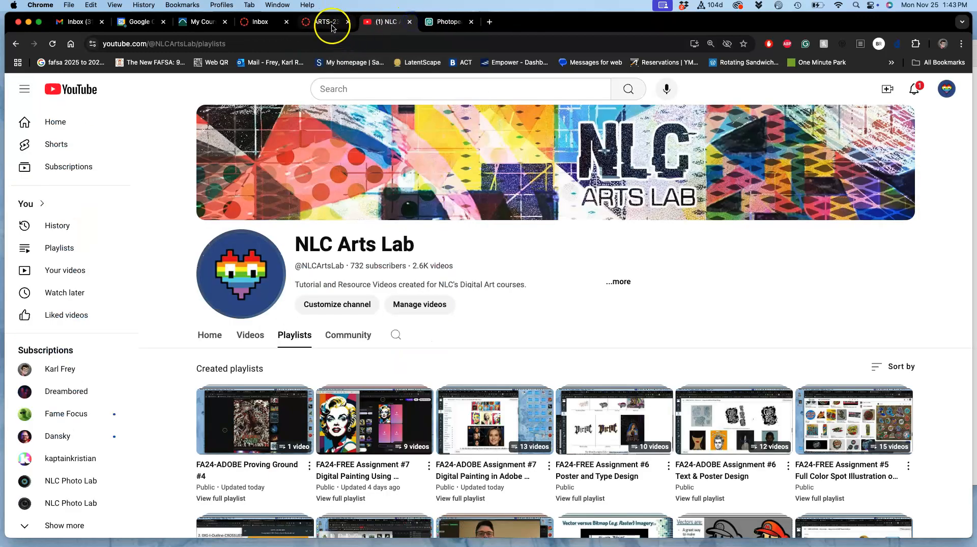
pyautogui.click(305, 22)
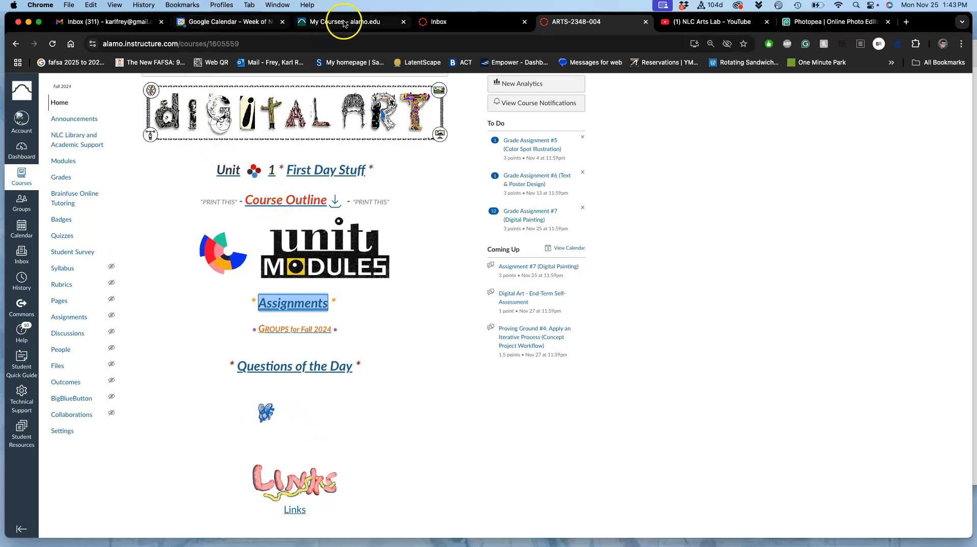
pyautogui.click(524, 22)
pyautogui.click(403, 22)
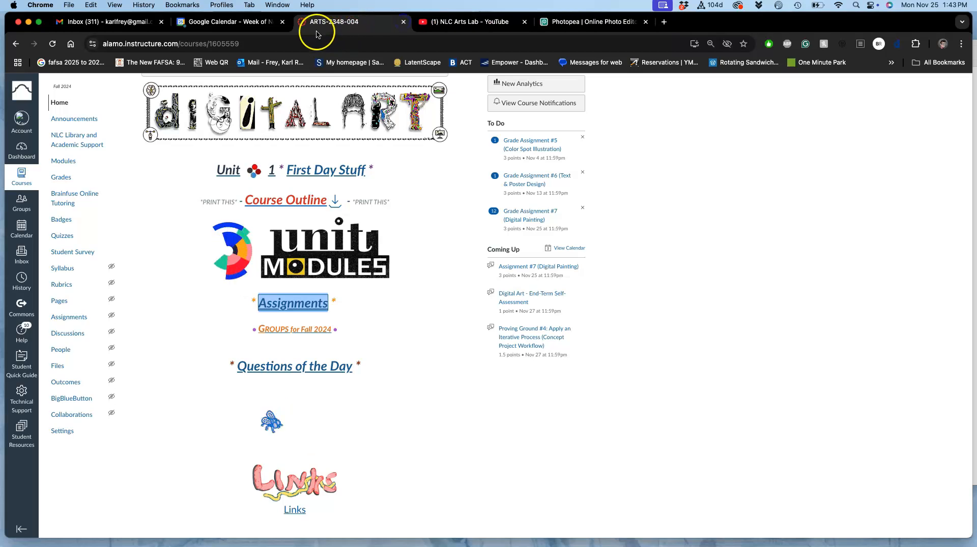
pyautogui.click(563, 21)
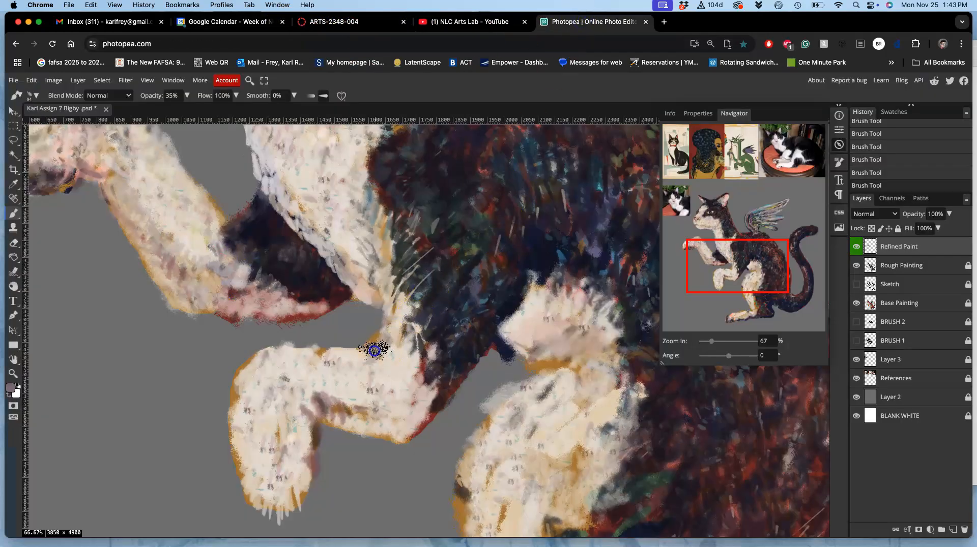
# - Cover the ochre edge where the near foreleg meets the chest with strokes in sampled cream and beige
pyautogui.keyDown('alt'); pyautogui.click(392, 362); pyautogui.keyUp('alt')
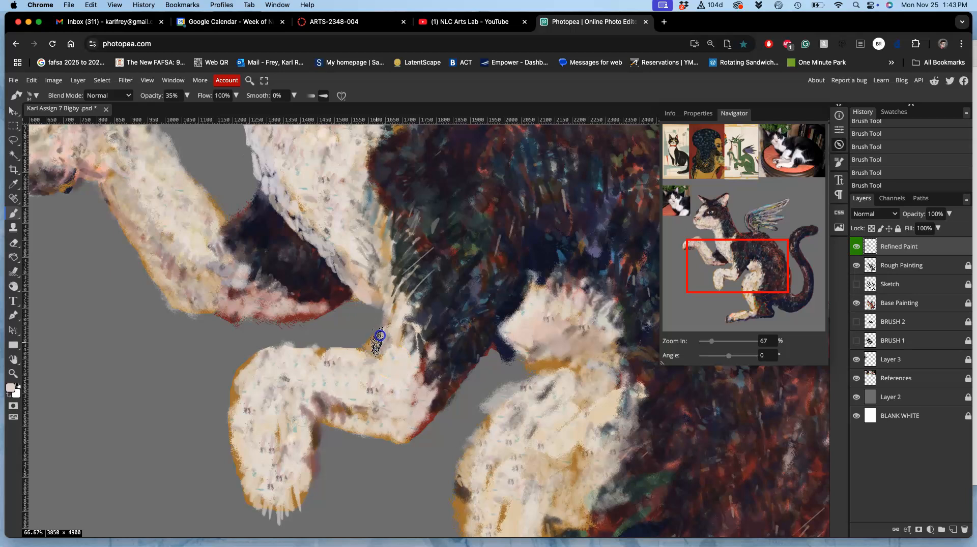
pyautogui.moveTo(390, 313)
pyautogui.mouseDown()
pyautogui.moveTo(369, 344)
pyautogui.moveTo(387, 339)
pyautogui.moveTo(387, 364)
pyautogui.mouseUp()
pyautogui.click(401, 394)
pyautogui.keyDown('alt'); pyautogui.click(364, 203); pyautogui.keyUp('alt')
pyautogui.moveTo(365, 247)
pyautogui.mouseDown()
pyautogui.moveTo(362, 281)
pyautogui.moveTo(370, 254)
pyautogui.mouseUp()
pyautogui.moveTo(377, 358)
pyautogui.mouseDown()
pyautogui.moveTo(418, 340)
pyautogui.moveTo(410, 374)
pyautogui.moveTo(429, 358)
pyautogui.moveTo(417, 376)
pyautogui.moveTo(424, 356)
pyautogui.mouseUp()
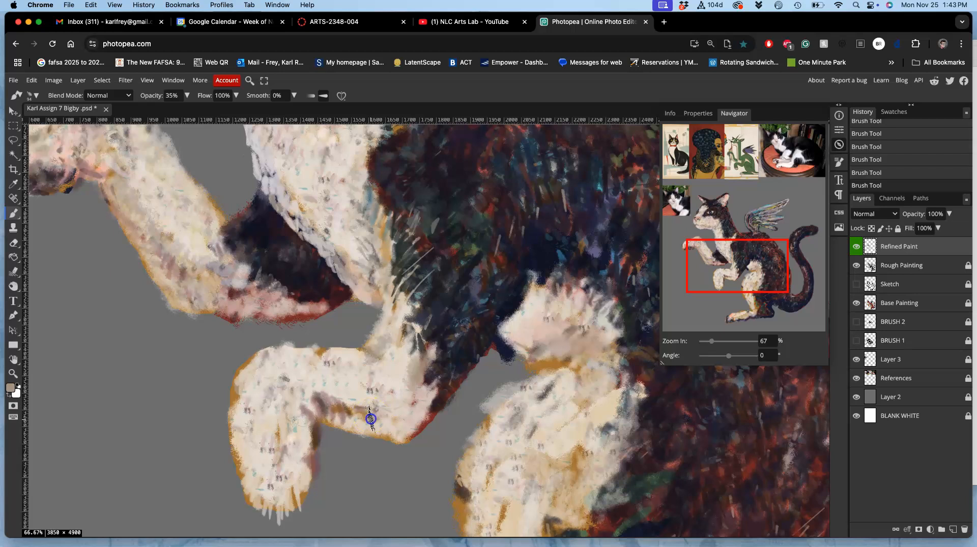
# - Lighten the pink underside of the raised foreleg and the near foreleg's lower edge and elbow with sampled pale cream
pyautogui.keyDown('alt'); pyautogui.click(307, 377); pyautogui.keyUp('alt')
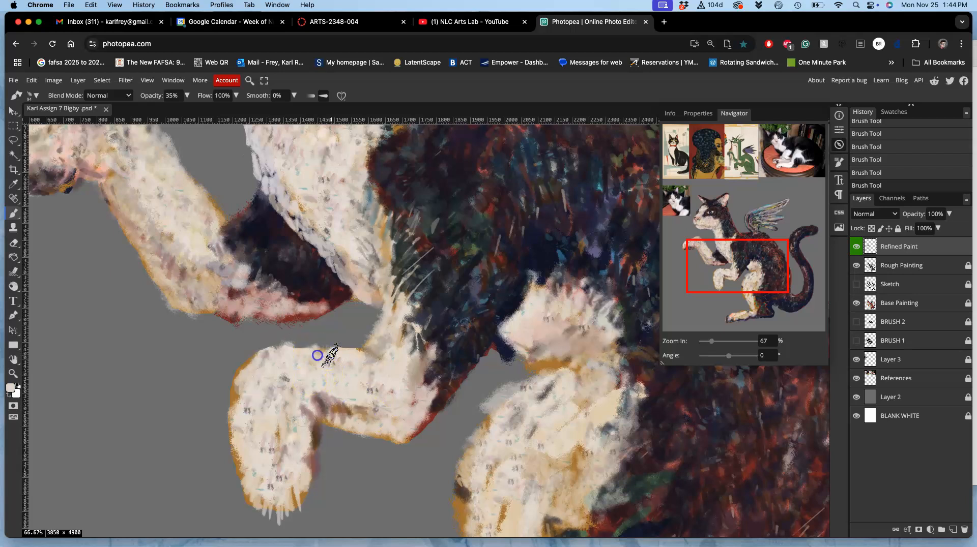
pyautogui.moveTo(305, 306)
pyautogui.mouseDown()
pyautogui.moveTo(282, 313)
pyautogui.moveTo(316, 312)
pyautogui.moveTo(254, 317)
pyautogui.mouseUp()
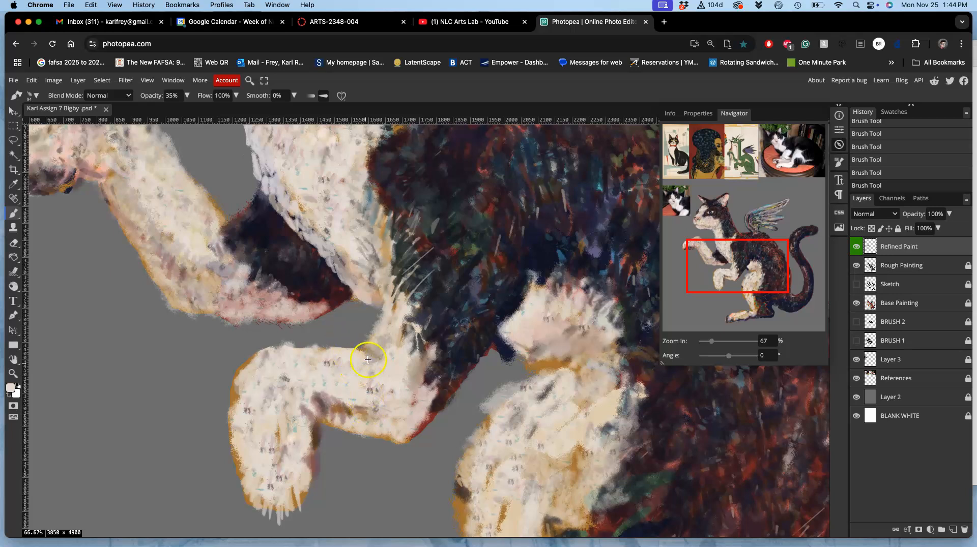
pyautogui.moveTo(353, 394)
pyautogui.mouseDown()
pyautogui.moveTo(333, 398)
pyautogui.moveTo(339, 415)
pyautogui.moveTo(314, 394)
pyautogui.moveTo(339, 408)
pyautogui.mouseUp()
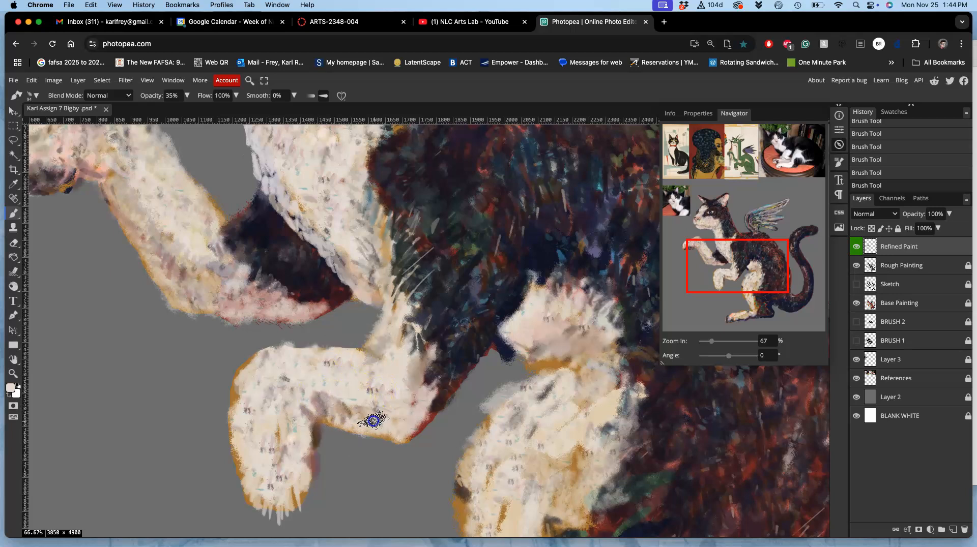
pyautogui.moveTo(416, 419)
pyautogui.mouseDown()
pyautogui.moveTo(440, 402)
pyautogui.moveTo(422, 426)
pyautogui.mouseUp()
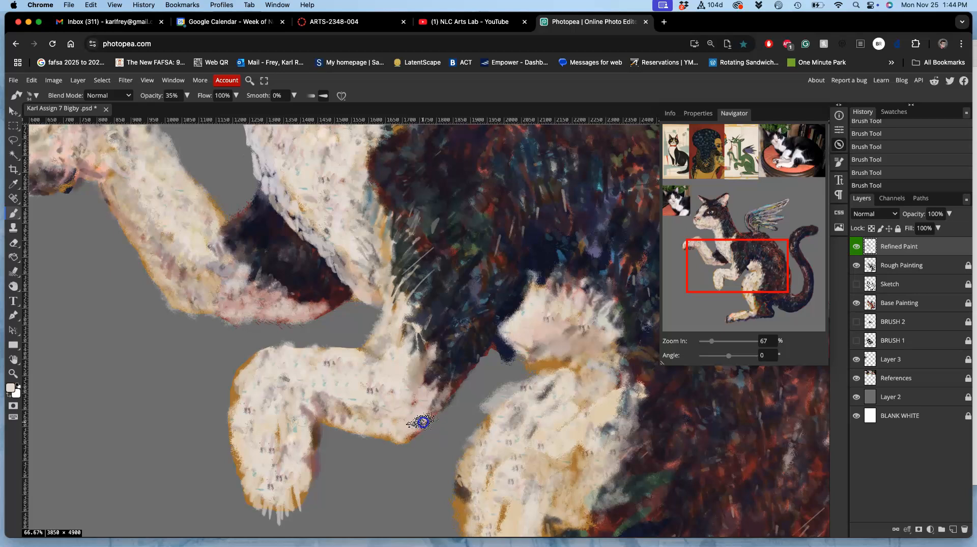
# - Tone down the pale stray hairs and red edge beside the near elbow with strokes in sampled dark fur colours
pyautogui.keyDown('alt'); pyautogui.click(446, 357); pyautogui.keyUp('alt')
pyautogui.moveTo(436, 389)
pyautogui.mouseDown()
pyautogui.moveTo(432, 399)
pyautogui.moveTo(442, 378)
pyautogui.moveTo(425, 410)
pyautogui.moveTo(449, 372)
pyautogui.moveTo(433, 365)
pyautogui.moveTo(410, 297)
pyautogui.mouseUp()
pyautogui.keyDown('alt'); pyautogui.click(455, 241); pyautogui.keyUp('alt')
pyautogui.moveTo(417, 258)
pyautogui.mouseDown()
pyautogui.moveTo(419, 236)
pyautogui.moveTo(411, 285)
pyautogui.moveTo(480, 279)
pyautogui.mouseUp()
pyautogui.keyDown('alt'); pyautogui.click(493, 259); pyautogui.keyUp('alt')
pyautogui.moveTo(418, 269)
pyautogui.mouseDown()
pyautogui.moveTo(431, 301)
pyautogui.moveTo(455, 256)
pyautogui.moveTo(459, 277)
pyautogui.mouseUp()
pyautogui.keyDown('alt'); pyautogui.click(455, 255); pyautogui.keyUp('alt')
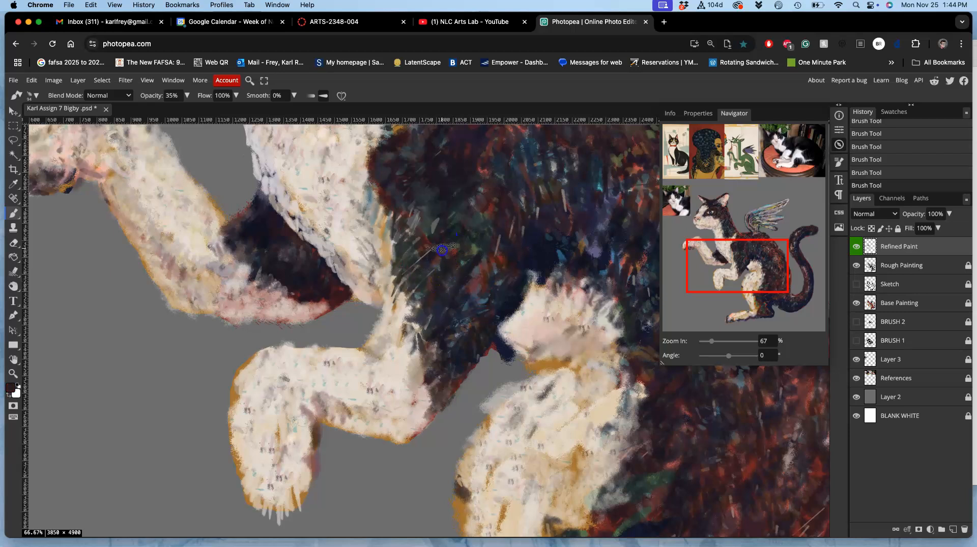
pyautogui.keyDown('alt'); pyautogui.click(425, 212); pyautogui.keyUp('alt')
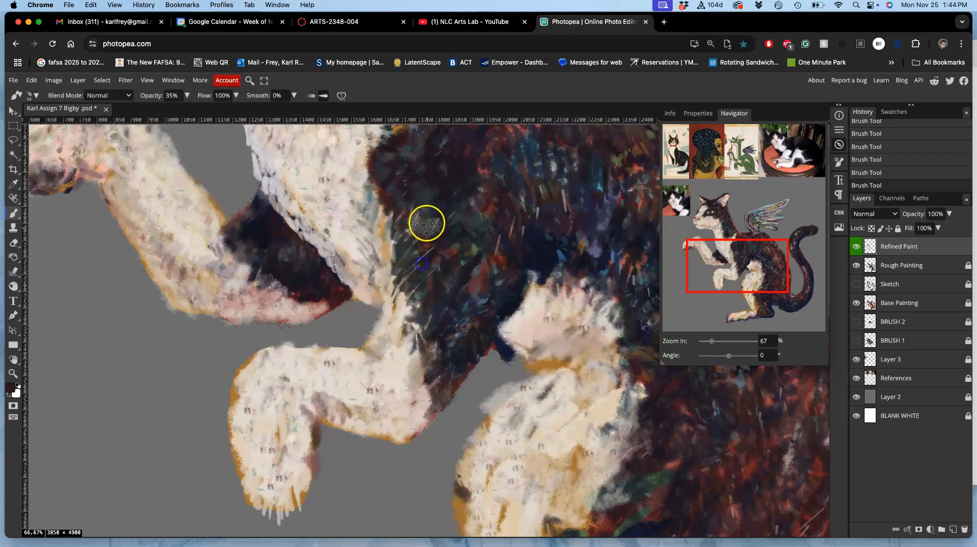
pyautogui.moveTo(415, 280); pyautogui.dragTo(413, 291)
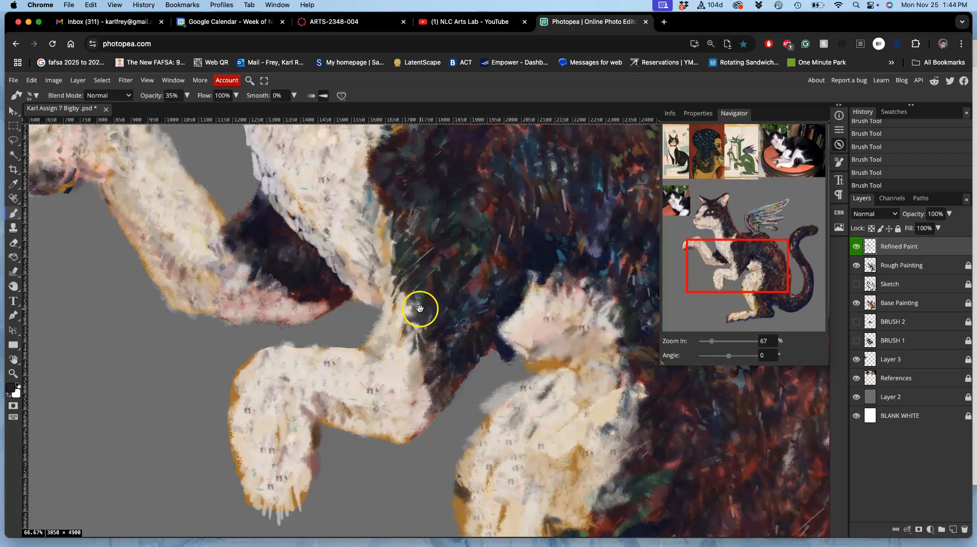
# - Cover the ochre outline of the near foreleg's front edge and paw with sampled light grey #dfdad3
pyautogui.moveTo(379, 379); pyautogui.dragTo(424, 265)
pyautogui.keyDown('alt'); pyautogui.click(345, 283); pyautogui.keyUp('alt')
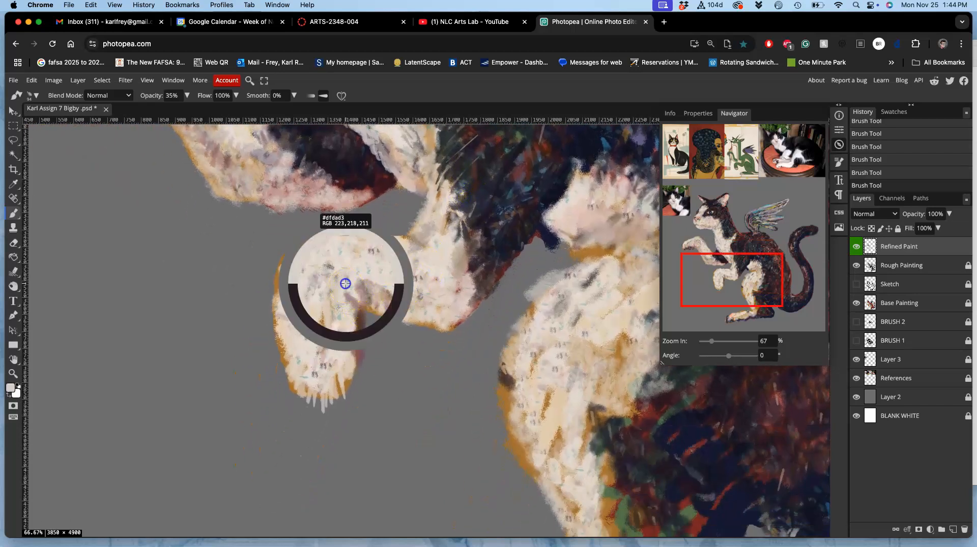
pyautogui.moveTo(283, 267)
pyautogui.mouseDown()
pyautogui.moveTo(296, 246)
pyautogui.moveTo(280, 301)
pyautogui.moveTo(277, 289)
pyautogui.moveTo(283, 362)
pyautogui.moveTo(280, 345)
pyautogui.moveTo(293, 376)
pyautogui.moveTo(352, 354)
pyautogui.moveTo(356, 370)
pyautogui.moveTo(340, 388)
pyautogui.mouseUp()
# - Shade the near paw's toes and back edge with sampled dusty rose and near-black
pyautogui.keyDown('alt'); pyautogui.click(355, 350); pyautogui.keyUp('alt')
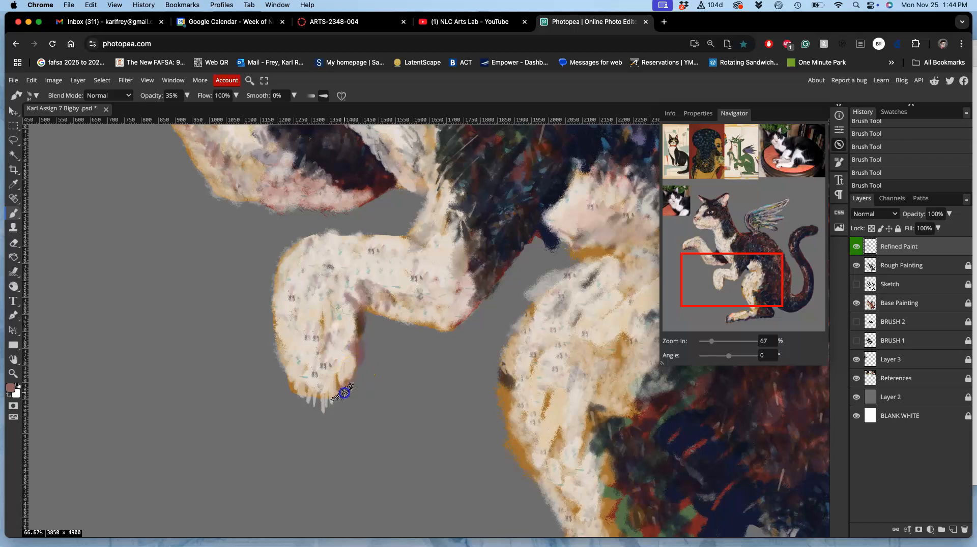
pyautogui.moveTo(308, 397)
pyautogui.mouseDown()
pyautogui.moveTo(305, 375)
pyautogui.moveTo(311, 389)
pyautogui.mouseUp()
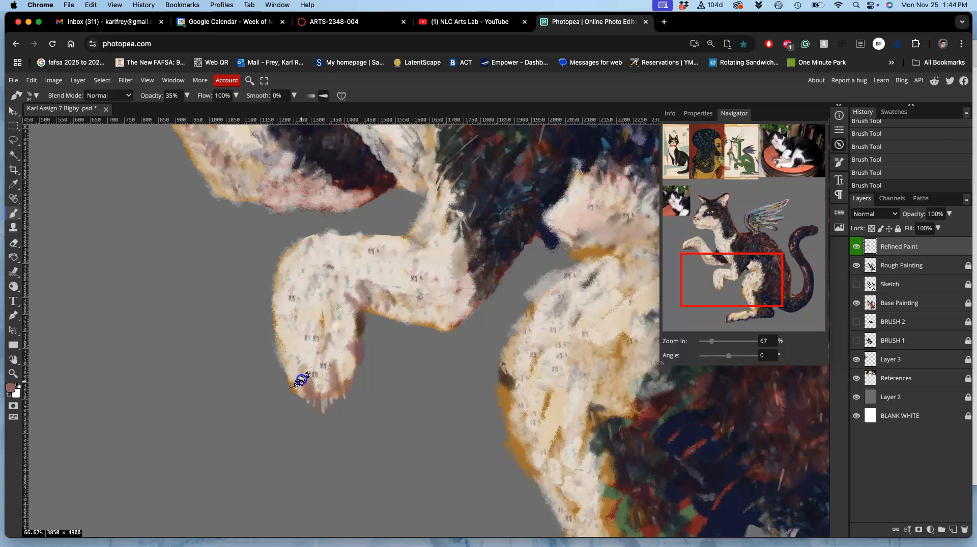
pyautogui.keyDown('alt'); pyautogui.click(349, 180); pyautogui.keyUp('alt')
pyautogui.moveTo(342, 333)
pyautogui.mouseDown()
pyautogui.moveTo(329, 402)
pyautogui.moveTo(360, 375)
pyautogui.moveTo(357, 349)
pyautogui.moveTo(356, 381)
pyautogui.mouseUp()
pyautogui.moveTo(358, 340)
pyautogui.mouseDown()
pyautogui.moveTo(349, 360)
pyautogui.moveTo(303, 388)
pyautogui.moveTo(316, 397)
pyautogui.moveTo(310, 390)
pyautogui.mouseUp()
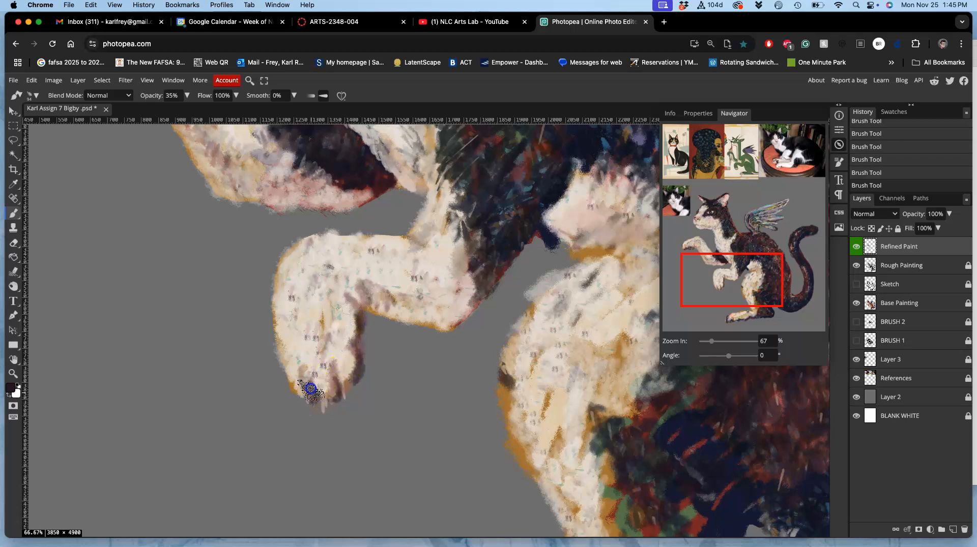
# - Soften the dark shading on the near paw's toes and back edge with strokes in sampled light tones and pale pink
pyautogui.keyDown('alt'); pyautogui.click(393, 294); pyautogui.keyUp('alt')
pyautogui.moveTo(361, 324)
pyautogui.mouseDown()
pyautogui.moveTo(343, 344)
pyautogui.moveTo(349, 372)
pyautogui.moveTo(351, 316)
pyautogui.moveTo(359, 325)
pyautogui.moveTo(351, 340)
pyautogui.mouseUp()
pyautogui.moveTo(329, 388)
pyautogui.mouseDown()
pyautogui.moveTo(318, 392)
pyautogui.moveTo(338, 383)
pyautogui.moveTo(342, 392)
pyautogui.mouseUp()
pyautogui.keyDown('alt'); pyautogui.click(322, 360); pyautogui.keyUp('alt')
pyautogui.click(307, 380)
pyautogui.click(299, 385)
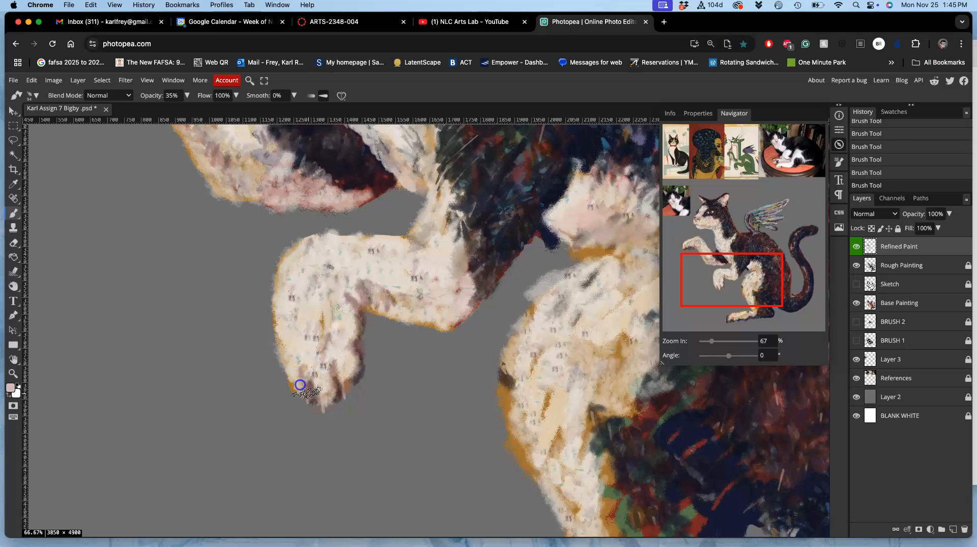
# - Blend the near foreleg's wrist, inner bend and upper fur edge with strokes in sampled beige and cream
pyautogui.keyDown('alt'); pyautogui.click(448, 227); pyautogui.keyUp('alt')
pyautogui.moveTo(322, 305)
pyautogui.mouseDown()
pyautogui.moveTo(323, 321)
pyautogui.moveTo(320, 301)
pyautogui.mouseUp()
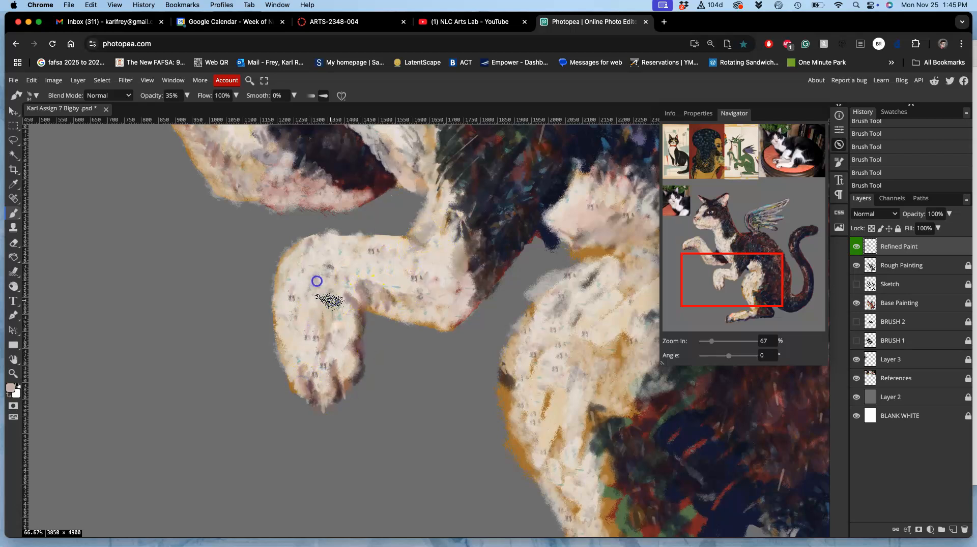
pyautogui.keyDown('alt'); pyautogui.click(413, 297); pyautogui.keyUp('alt')
pyautogui.moveTo(379, 293)
pyautogui.mouseDown()
pyautogui.moveTo(360, 285)
pyautogui.moveTo(342, 307)
pyautogui.mouseUp()
pyautogui.keyDown('alt'); pyautogui.click(343, 321); pyautogui.keyUp('alt')
pyautogui.moveTo(411, 275)
pyautogui.mouseDown()
pyautogui.moveTo(431, 309)
pyautogui.moveTo(472, 286)
pyautogui.moveTo(468, 264)
pyautogui.moveTo(456, 279)
pyautogui.moveTo(462, 224)
pyautogui.mouseUp()
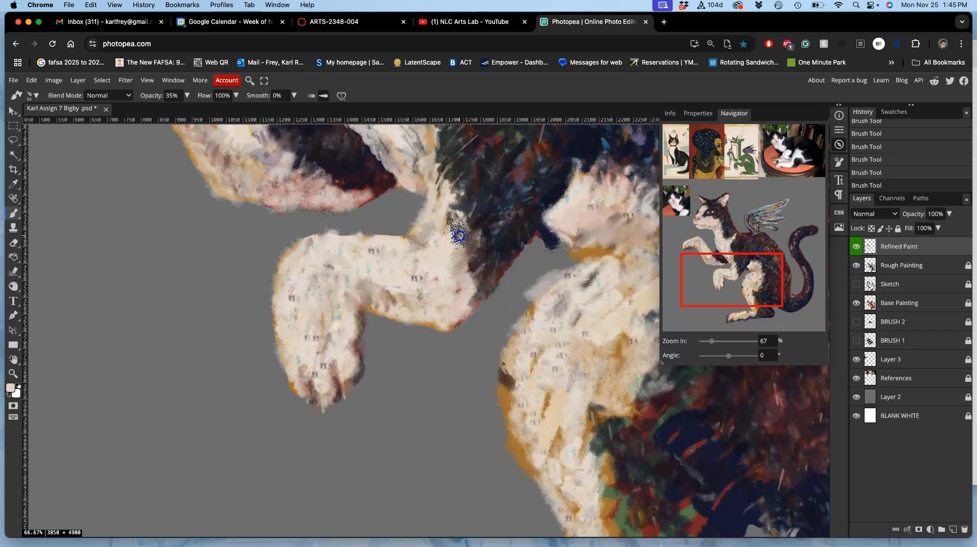
# - Shade the near foreleg's upper edge and elbow and the rear edge of the chest with sampled taupe grey
pyautogui.moveTo(564, 224)
pyautogui.mouseDown()
pyautogui.moveTo(554, 239)
pyautogui.moveTo(621, 256)
pyautogui.moveTo(536, 286)
pyautogui.moveTo(477, 331)
pyautogui.mouseUp()
pyautogui.press('super+minus')
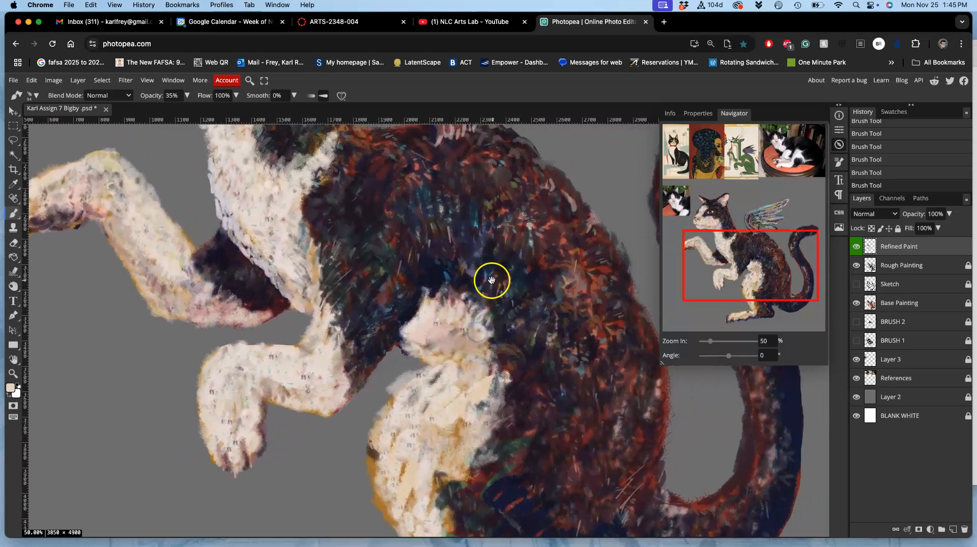
pyautogui.moveTo(488, 280); pyautogui.dragTo(479, 298)
pyautogui.keyDown('alt'); pyautogui.click(442, 351); pyautogui.keyUp('alt')
pyautogui.click(235, 367)
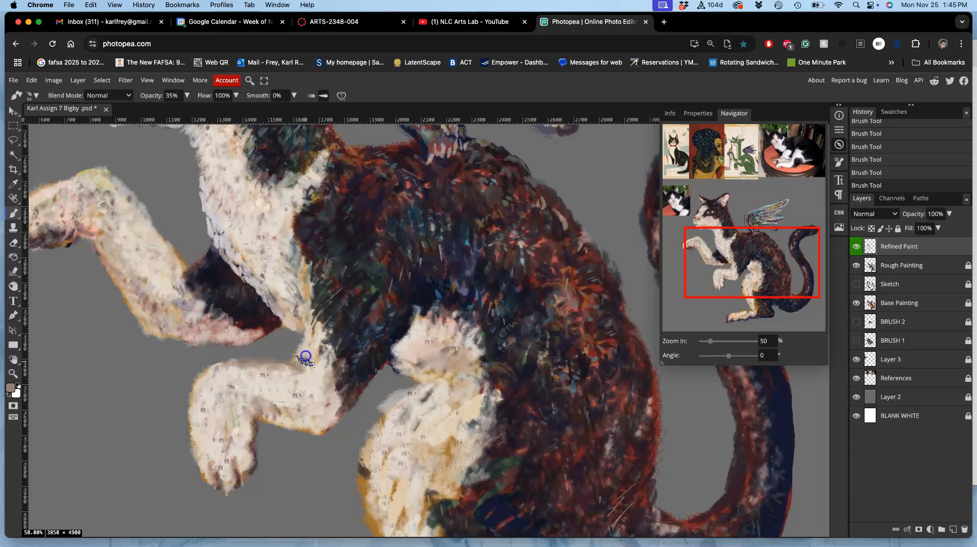
pyautogui.moveTo(304, 311); pyautogui.dragTo(301, 295)
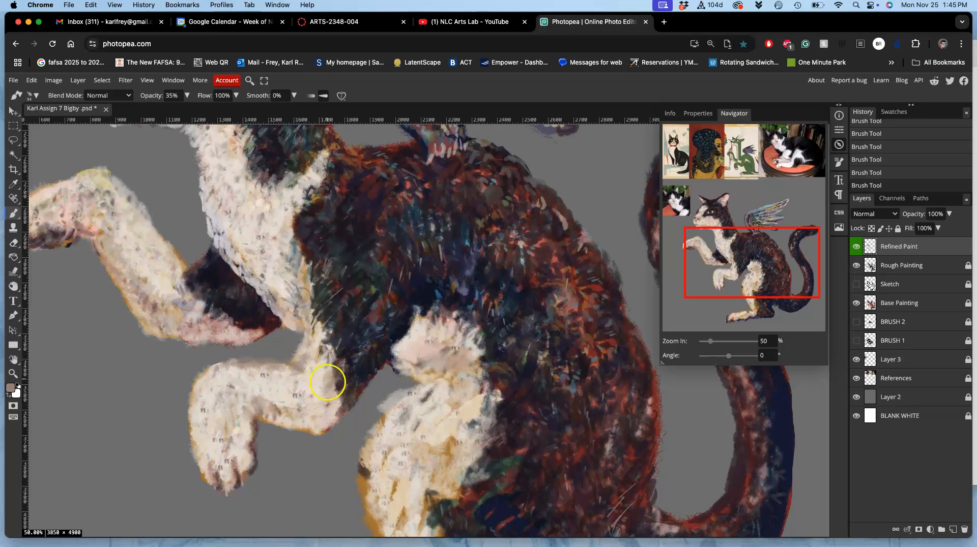
pyautogui.moveTo(323, 342); pyautogui.dragTo(300, 287)
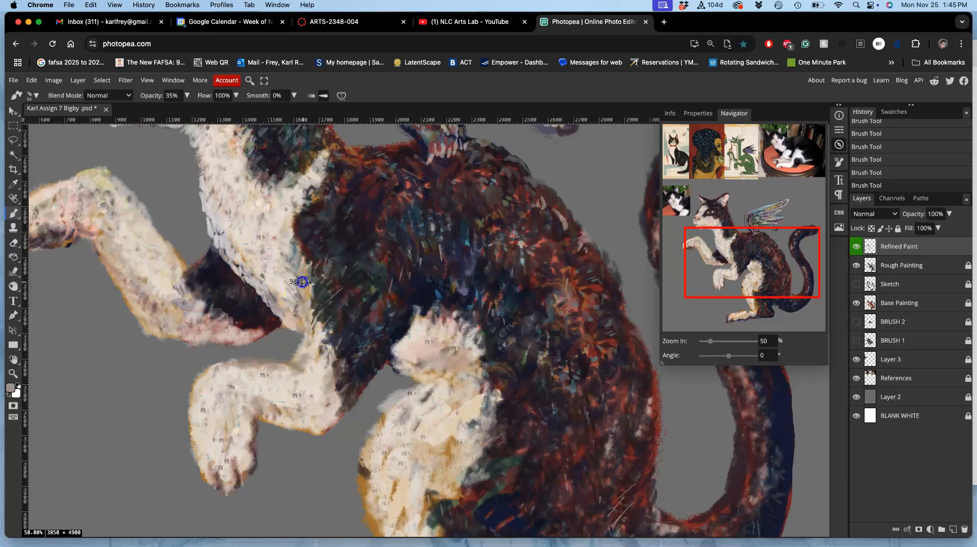
# - Blend the chest's rear edge and the near foreleg with strokes in sampled cream #e4d8cf
pyautogui.keyDown('alt'); pyautogui.click(251, 236); pyautogui.keyUp('alt')
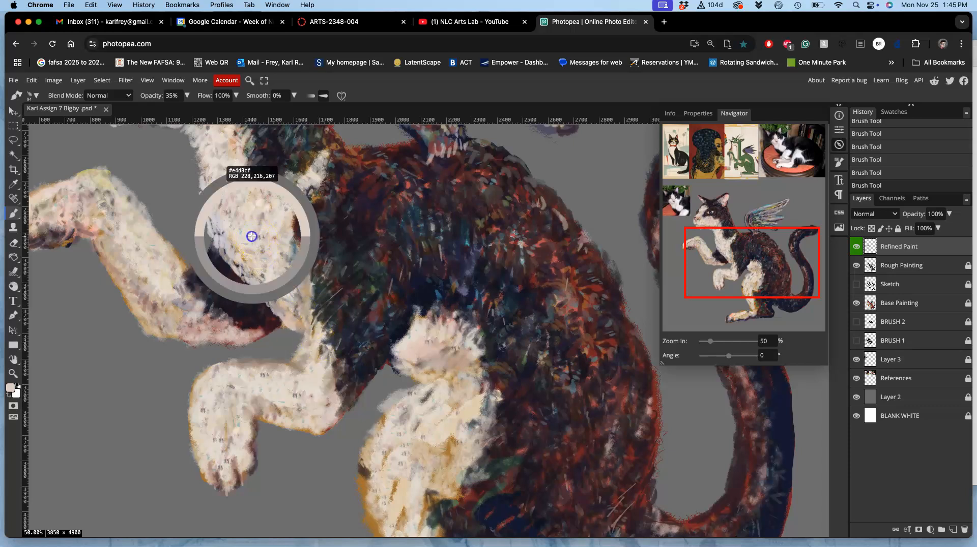
pyautogui.moveTo(306, 278); pyautogui.dragTo(312, 287)
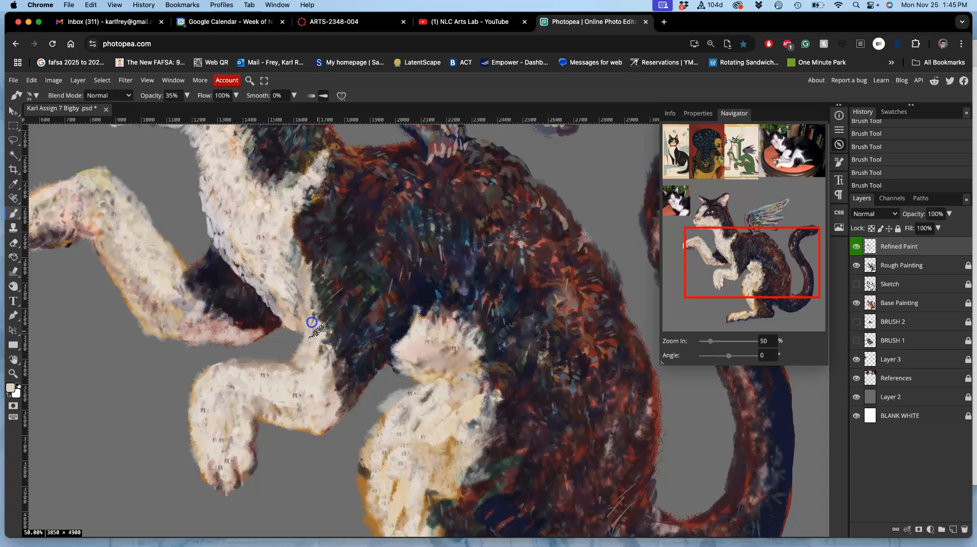
pyautogui.moveTo(244, 363); pyautogui.dragTo(240, 363)
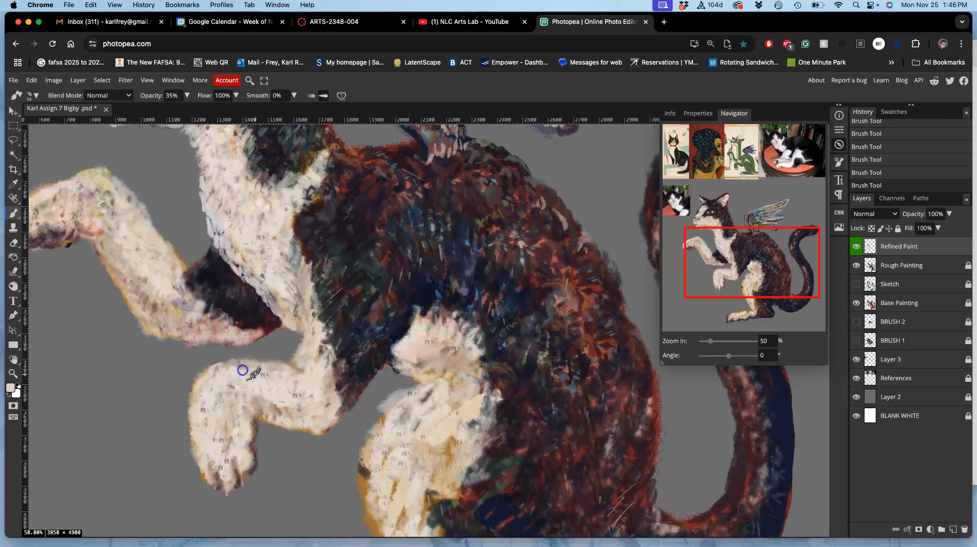
pyautogui.moveTo(274, 411); pyautogui.dragTo(273, 411)
# - Toggle the Refined Paint layer's visibility to compare the painting with and without the refinements, leaving the layer shown
pyautogui.click(855, 246)
pyautogui.click(855, 248)
pyautogui.click(856, 247)
pyautogui.click(857, 247)
pyautogui.click(861, 246)
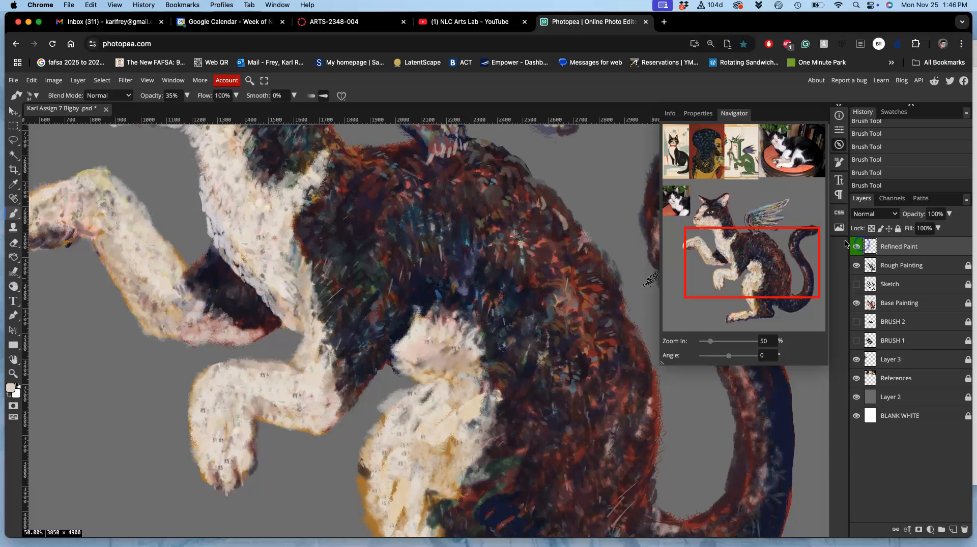
# - Compare the cat's head, upper body and wing with the Refined Paint layer hidden and shown
pyautogui.moveTo(551, 273); pyautogui.dragTo(672, 439)
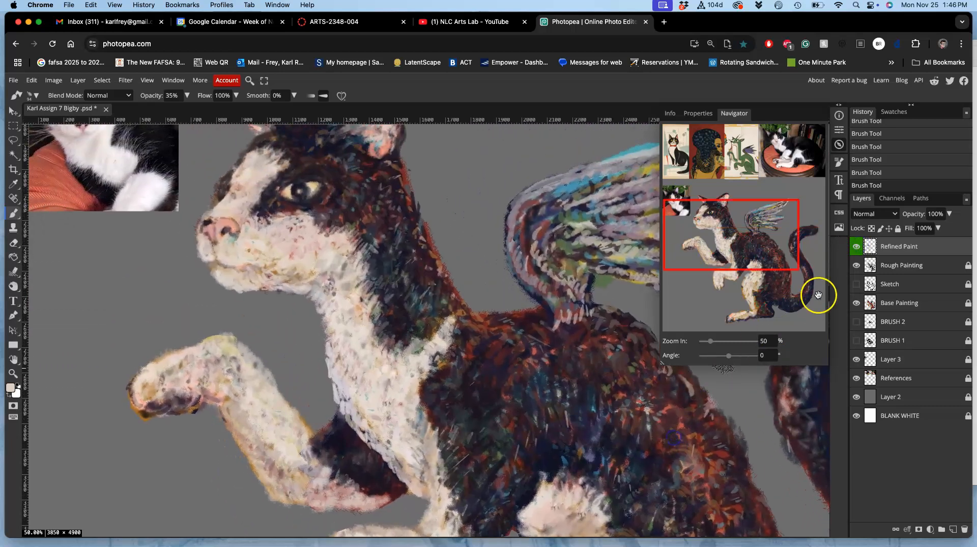
pyautogui.click(855, 247)
pyautogui.click(856, 246)
# - Blend the nape, the tip of the white shoulder patch and the dark neck fur with sampled taupe grey and dark tones
pyautogui.moveTo(600, 368); pyautogui.dragTo(559, 349)
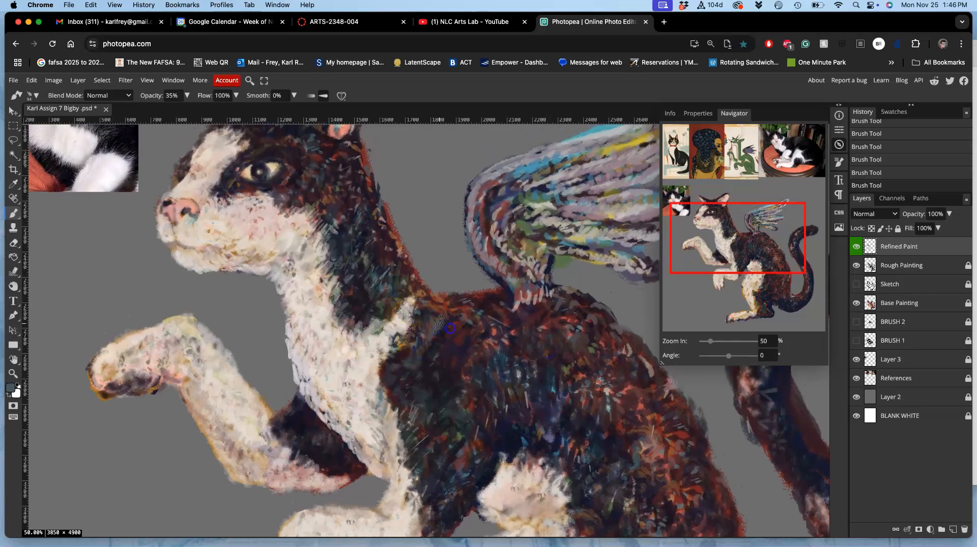
pyautogui.keyDown('alt'); pyautogui.click(410, 298); pyautogui.keyUp('alt')
pyautogui.moveTo(416, 288); pyautogui.dragTo(420, 294)
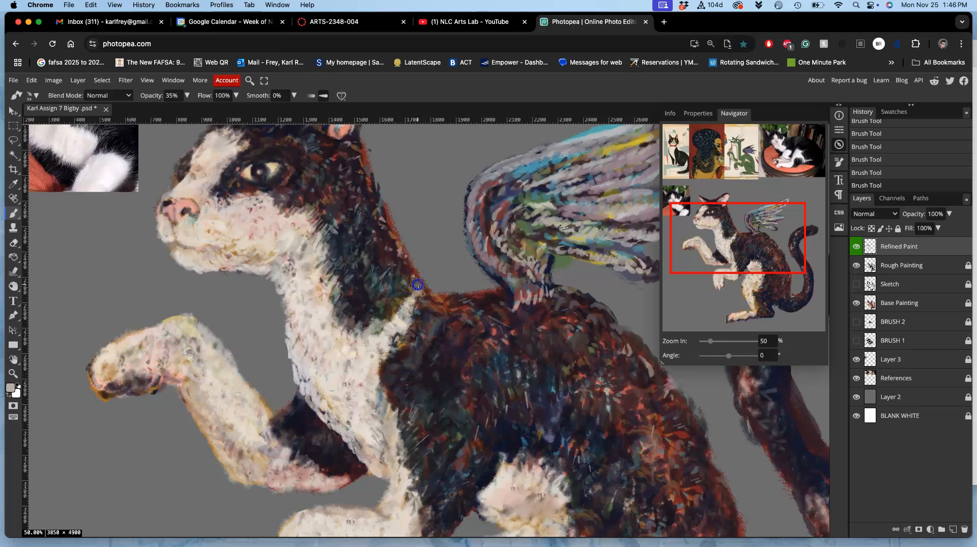
pyautogui.keyDown('alt'); pyautogui.click(397, 264); pyautogui.keyUp('alt')
pyautogui.moveTo(390, 253); pyautogui.dragTo(404, 270)
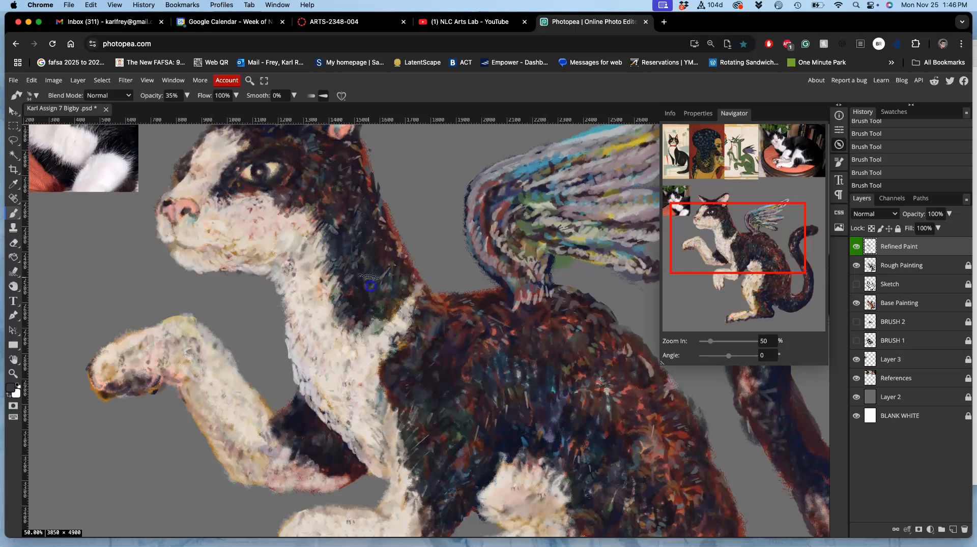
pyautogui.moveTo(360, 289); pyautogui.dragTo(374, 287)
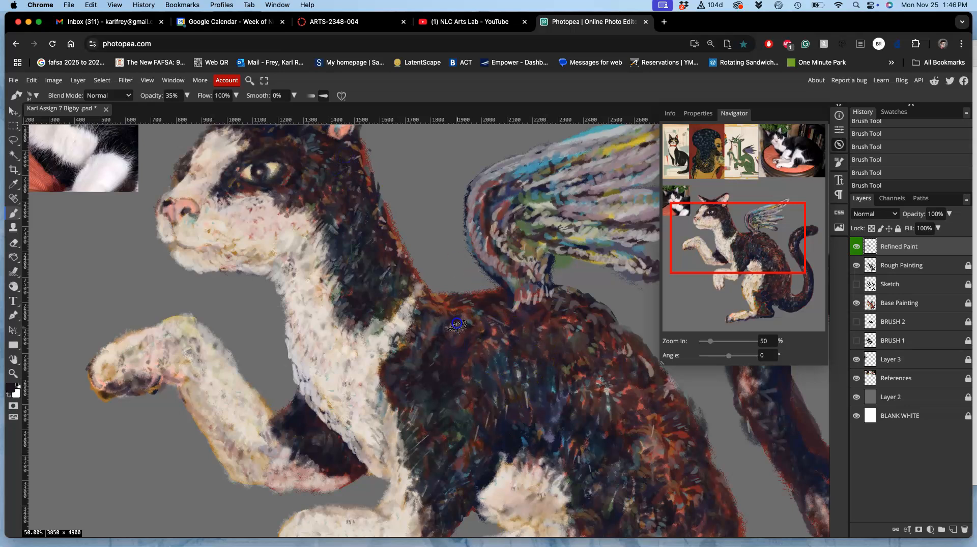
# - Dab the lower edge of the raised foreleg with a pale beige sampled from the wing
pyautogui.keyDown('alt'); pyautogui.click(569, 213); pyautogui.keyUp('alt')
pyautogui.keyDown('alt'); pyautogui.click(545, 206); pyautogui.keyUp('alt')
pyautogui.click(203, 446)
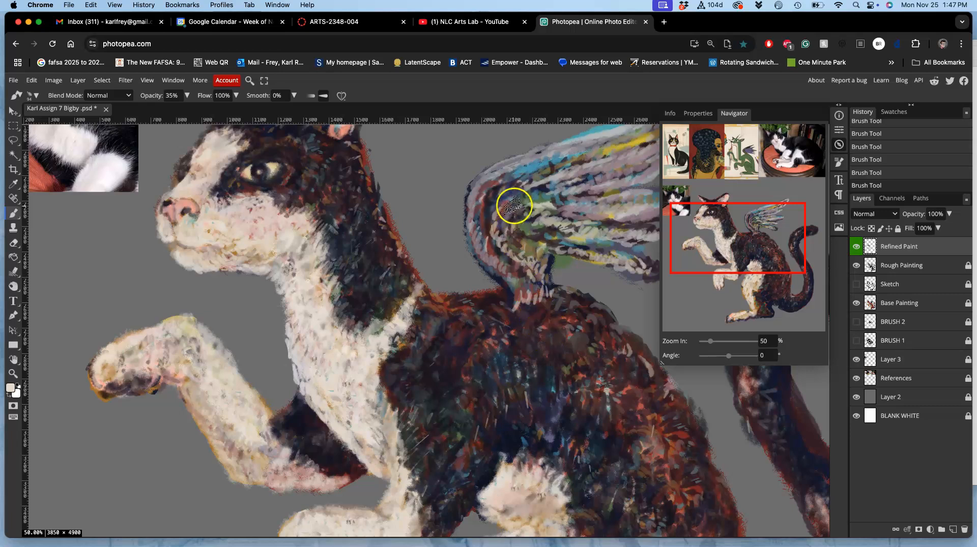
# - Blend the rear edge of the neck and the adjacent dark fur with strokes in sampled dark purple #281d29
pyautogui.keyDown('alt'); pyautogui.click(541, 215); pyautogui.keyUp('alt')
pyautogui.press('super+equal')
pyautogui.press('super+equal')
pyautogui.moveTo(571, 244); pyautogui.dragTo(501, 348)
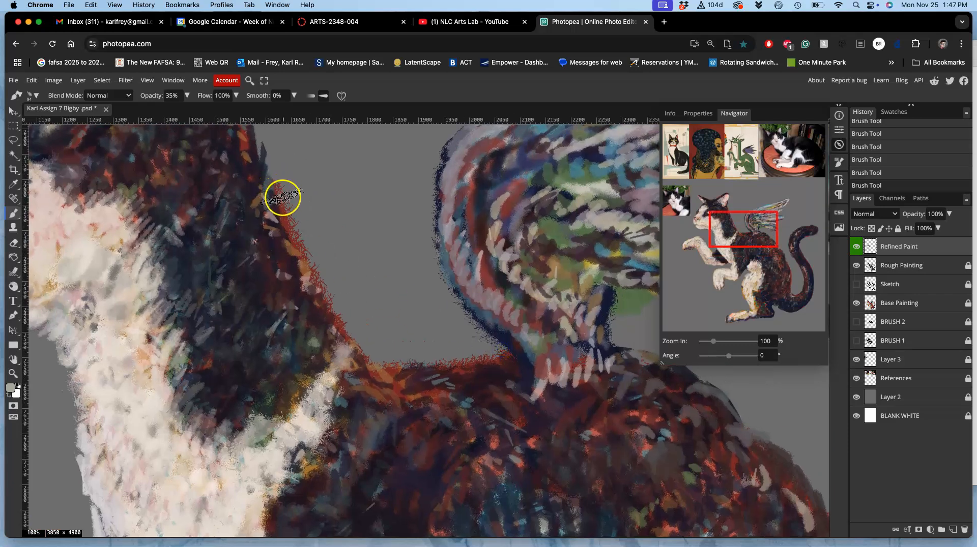
pyautogui.keyDown('alt'); pyautogui.click(257, 229); pyautogui.keyUp('alt')
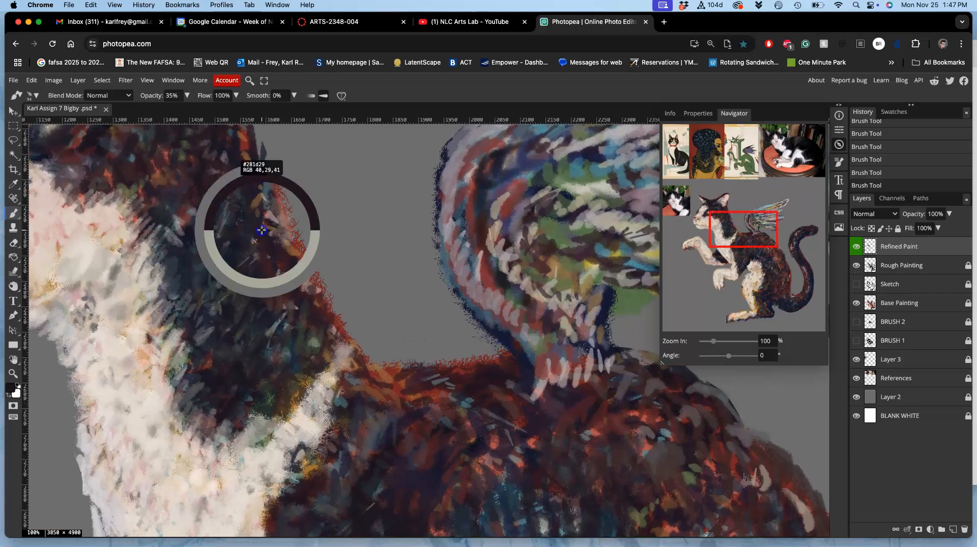
pyautogui.moveTo(284, 227)
pyautogui.mouseDown()
pyautogui.moveTo(306, 296)
pyautogui.moveTo(316, 288)
pyautogui.moveTo(305, 297)
pyautogui.moveTo(276, 293)
pyautogui.moveTo(237, 234)
pyautogui.mouseUp()
pyautogui.moveTo(244, 148)
pyautogui.mouseDown()
pyautogui.moveTo(224, 169)
pyautogui.moveTo(320, 307)
pyautogui.moveTo(318, 320)
pyautogui.moveTo(305, 295)
pyautogui.moveTo(328, 308)
pyautogui.moveTo(338, 333)
pyautogui.moveTo(324, 381)
pyautogui.moveTo(290, 314)
pyautogui.moveTo(275, 351)
pyautogui.moveTo(289, 300)
pyautogui.moveTo(266, 177)
pyautogui.moveTo(279, 208)
pyautogui.moveTo(247, 149)
pyautogui.moveTo(259, 162)
pyautogui.moveTo(247, 129)
pyautogui.moveTo(261, 169)
pyautogui.mouseUp()
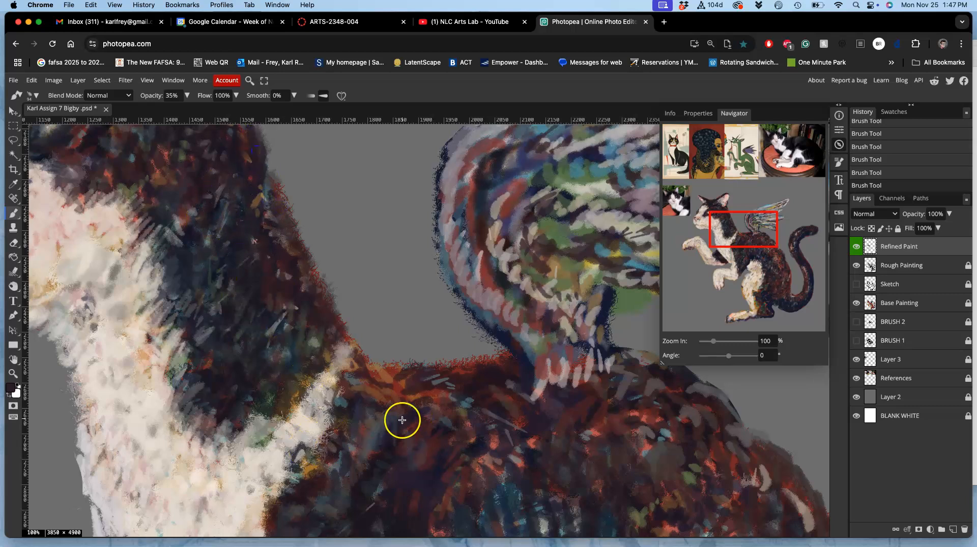
# - Soften the reddish ridge between neck and wing and the border of the white chest patch with sampled dark tones
pyautogui.moveTo(429, 370)
pyautogui.mouseDown()
pyautogui.moveTo(478, 374)
pyautogui.moveTo(509, 356)
pyautogui.moveTo(418, 373)
pyautogui.moveTo(352, 353)
pyautogui.moveTo(342, 394)
pyautogui.moveTo(320, 399)
pyautogui.moveTo(337, 418)
pyautogui.moveTo(318, 438)
pyautogui.moveTo(307, 436)
pyautogui.moveTo(325, 432)
pyautogui.moveTo(280, 437)
pyautogui.moveTo(277, 463)
pyautogui.moveTo(302, 397)
pyautogui.moveTo(289, 425)
pyautogui.moveTo(302, 438)
pyautogui.moveTo(340, 375)
pyautogui.mouseUp()
pyautogui.keyDown('alt'); pyautogui.click(257, 458); pyautogui.keyUp('alt')
pyautogui.moveTo(269, 448)
pyautogui.mouseDown()
pyautogui.moveTo(237, 461)
pyautogui.moveTo(254, 433)
pyautogui.moveTo(265, 448)
pyautogui.moveTo(228, 427)
pyautogui.moveTo(249, 447)
pyautogui.moveTo(220, 443)
pyautogui.moveTo(232, 429)
pyautogui.moveTo(282, 437)
pyautogui.moveTo(270, 466)
pyautogui.mouseUp()
pyautogui.moveTo(482, 380)
pyautogui.mouseDown()
pyautogui.moveTo(508, 382)
pyautogui.moveTo(528, 426)
pyautogui.moveTo(558, 421)
pyautogui.moveTo(549, 403)
pyautogui.moveTo(555, 419)
pyautogui.moveTo(512, 407)
pyautogui.moveTo(516, 399)
pyautogui.moveTo(531, 416)
pyautogui.moveTo(483, 387)
pyautogui.moveTo(500, 383)
pyautogui.moveTo(505, 408)
pyautogui.moveTo(479, 404)
pyautogui.moveTo(501, 391)
pyautogui.moveTo(499, 375)
pyautogui.moveTo(462, 389)
pyautogui.moveTo(441, 373)
pyautogui.mouseUp()
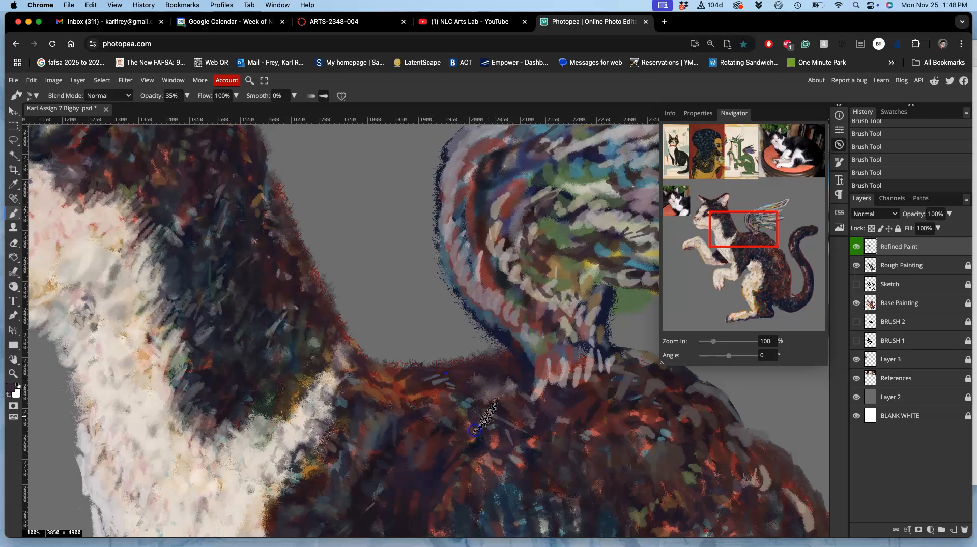
# - Shade the dark shoulder fur below the wing with strokes in sampled dark tones and slate blue #2d4251
pyautogui.moveTo(485, 476)
pyautogui.mouseDown()
pyautogui.moveTo(476, 494)
pyautogui.moveTo(433, 445)
pyautogui.moveTo(450, 449)
pyautogui.moveTo(478, 492)
pyautogui.moveTo(423, 440)
pyautogui.moveTo(469, 466)
pyautogui.mouseUp()
pyautogui.keyDown('alt'); pyautogui.click(417, 461); pyautogui.keyUp('alt')
pyautogui.keyDown('alt'); pyautogui.click(492, 508); pyautogui.keyUp('alt')
pyautogui.click(423, 438)
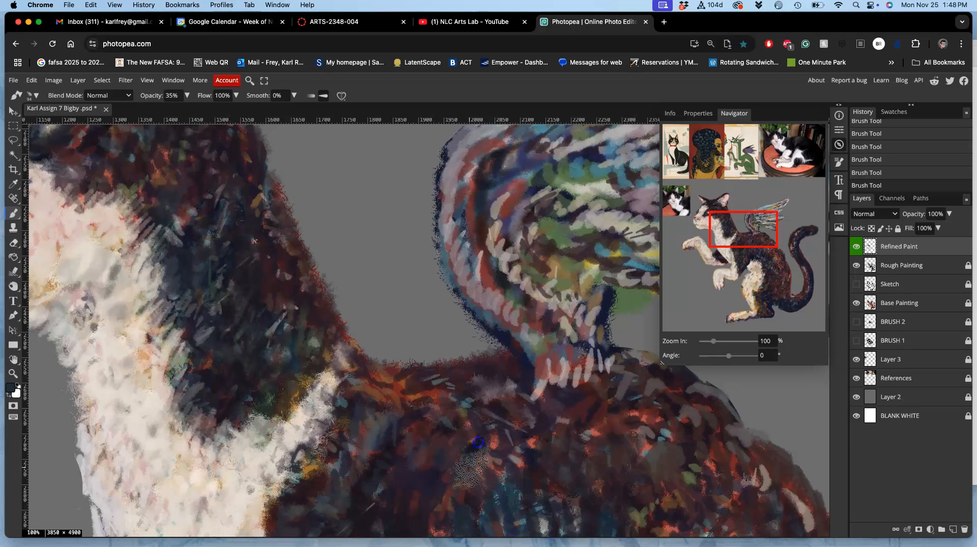
pyautogui.keyDown('alt'); pyautogui.click(508, 505); pyautogui.keyUp('alt')
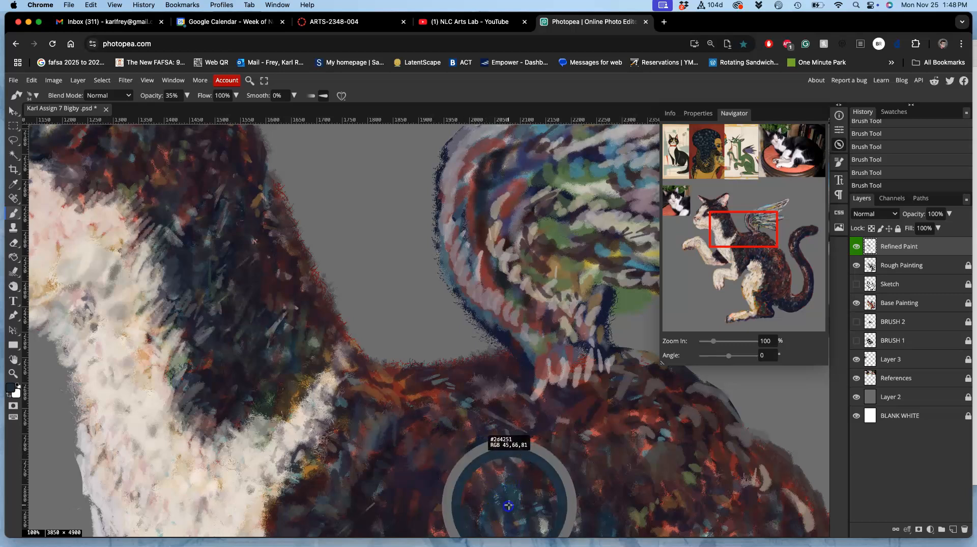
pyautogui.moveTo(492, 467)
pyautogui.mouseDown()
pyautogui.moveTo(426, 517)
pyautogui.moveTo(385, 516)
pyautogui.mouseUp()
pyautogui.moveTo(439, 391); pyautogui.dragTo(428, 405)
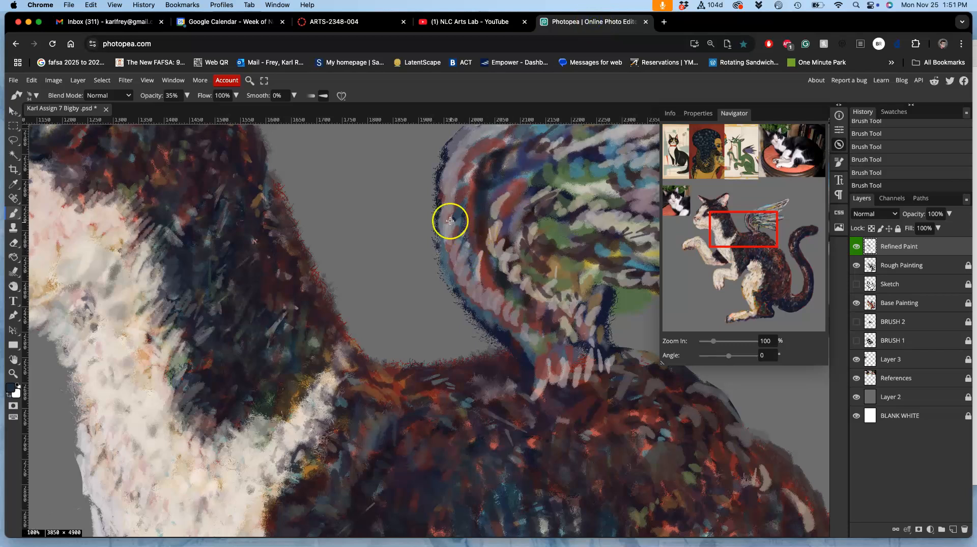
# - Paint the wing's outer front edge down to its base with a cream sampled from the chest patch
pyautogui.keyDown('alt'); pyautogui.click(301, 416); pyautogui.keyUp('alt')
pyautogui.moveTo(458, 153)
pyautogui.mouseDown()
pyautogui.moveTo(448, 163)
pyautogui.moveTo(445, 233)
pyautogui.moveTo(442, 223)
pyautogui.moveTo(465, 292)
pyautogui.mouseUp()
pyautogui.moveTo(437, 235)
pyautogui.mouseDown()
pyautogui.moveTo(458, 290)
pyautogui.moveTo(451, 281)
pyautogui.moveTo(530, 378)
pyautogui.mouseUp()
# - Blend the bands inside the wing's front edge with sampled wing colours, using reddish brown on the innermost curve
pyautogui.keyDown('alt'); pyautogui.click(549, 281); pyautogui.keyUp('alt')
pyautogui.moveTo(470, 262)
pyautogui.mouseDown()
pyautogui.moveTo(450, 268)
pyautogui.moveTo(453, 238)
pyautogui.mouseUp()
pyautogui.moveTo(462, 187); pyautogui.dragTo(453, 211)
pyautogui.moveTo(467, 164)
pyautogui.mouseDown()
pyautogui.moveTo(476, 158)
pyautogui.moveTo(470, 258)
pyautogui.moveTo(529, 333)
pyautogui.moveTo(534, 316)
pyautogui.moveTo(474, 216)
pyautogui.moveTo(501, 272)
pyautogui.moveTo(511, 151)
pyautogui.moveTo(519, 147)
pyautogui.mouseUp()
pyautogui.keyDown('alt'); pyautogui.click(520, 191); pyautogui.keyUp('alt')
pyautogui.moveTo(519, 191)
pyautogui.mouseDown()
pyautogui.moveTo(480, 213)
pyautogui.moveTo(520, 179)
pyautogui.moveTo(487, 215)
pyautogui.moveTo(480, 243)
pyautogui.moveTo(489, 274)
pyautogui.moveTo(522, 270)
pyautogui.moveTo(510, 272)
pyautogui.moveTo(516, 249)
pyautogui.moveTo(503, 250)
pyautogui.moveTo(505, 233)
pyautogui.moveTo(513, 266)
pyautogui.moveTo(507, 237)
pyautogui.mouseUp()
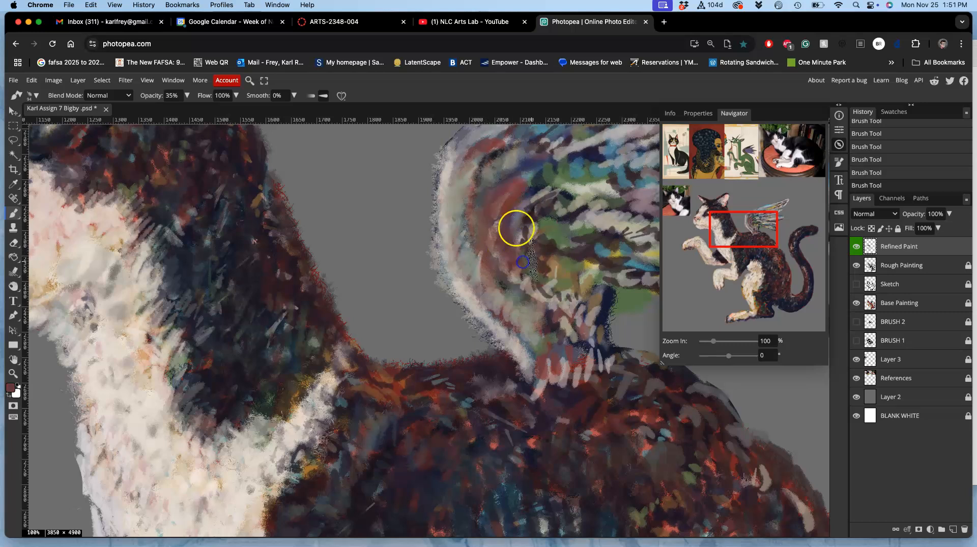
# - Set the brush size to 55 px and blend the wing's lower inner curve and base with sampled colours
pyautogui.click(35, 95)
pyautogui.moveTo(87, 122); pyautogui.dragTo(97, 124)
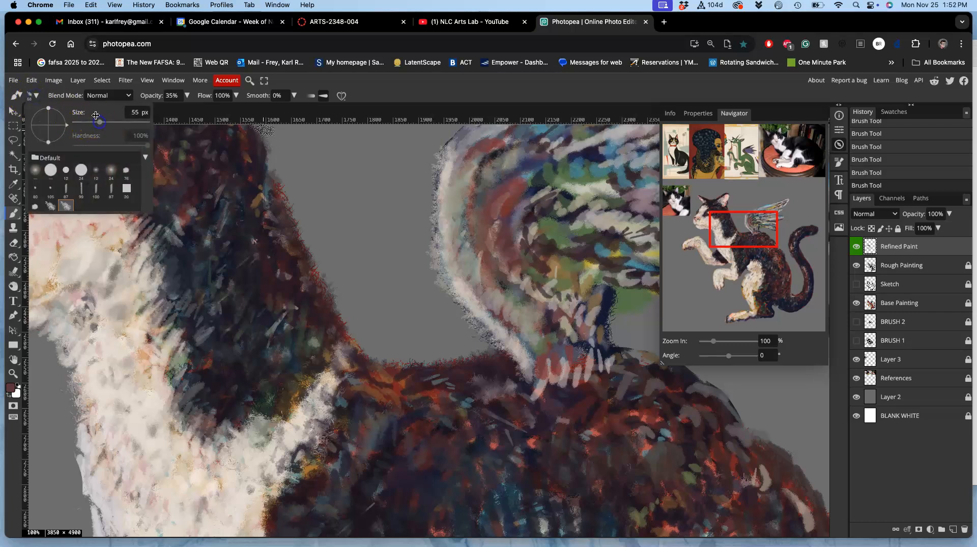
pyautogui.click(507, 300)
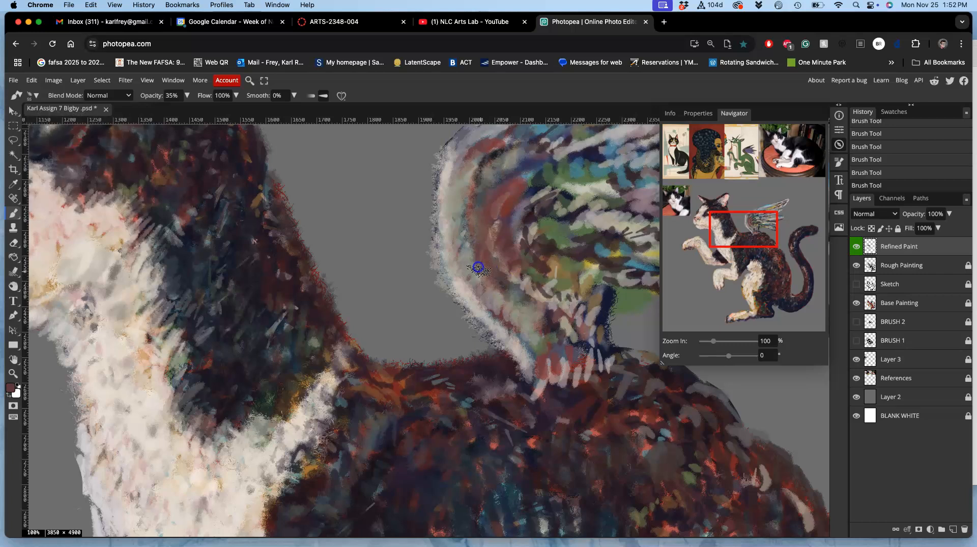
pyautogui.keyDown('alt'); pyautogui.click(521, 237); pyautogui.keyUp('alt')
pyautogui.moveTo(531, 275)
pyautogui.mouseDown()
pyautogui.moveTo(551, 280)
pyautogui.moveTo(553, 297)
pyautogui.moveTo(560, 290)
pyautogui.moveTo(564, 311)
pyautogui.moveTo(539, 283)
pyautogui.moveTo(550, 320)
pyautogui.moveTo(527, 288)
pyautogui.moveTo(574, 316)
pyautogui.moveTo(571, 340)
pyautogui.moveTo(560, 335)
pyautogui.moveTo(563, 352)
pyautogui.moveTo(540, 371)
pyautogui.moveTo(559, 373)
pyautogui.moveTo(583, 353)
pyautogui.mouseUp()
pyautogui.keyDown('alt'); pyautogui.click(552, 321); pyautogui.keyUp('alt')
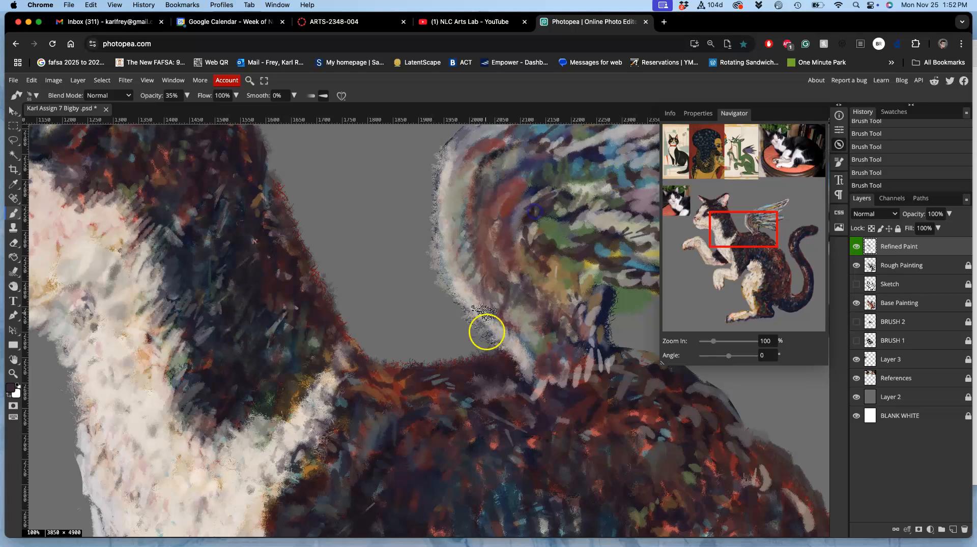
# - Blend the wing's upper inner curve with sampled sage green, grey-brown and dark tones, and save the document
pyautogui.keyDown('alt'); pyautogui.click(520, 228); pyautogui.keyUp('alt')
pyautogui.moveTo(516, 200)
pyautogui.mouseDown()
pyautogui.moveTo(512, 182)
pyautogui.moveTo(575, 191)
pyautogui.moveTo(511, 190)
pyautogui.moveTo(541, 169)
pyautogui.moveTo(523, 192)
pyautogui.mouseUp()
pyautogui.keyDown('alt'); pyautogui.click(574, 191); pyautogui.keyUp('alt')
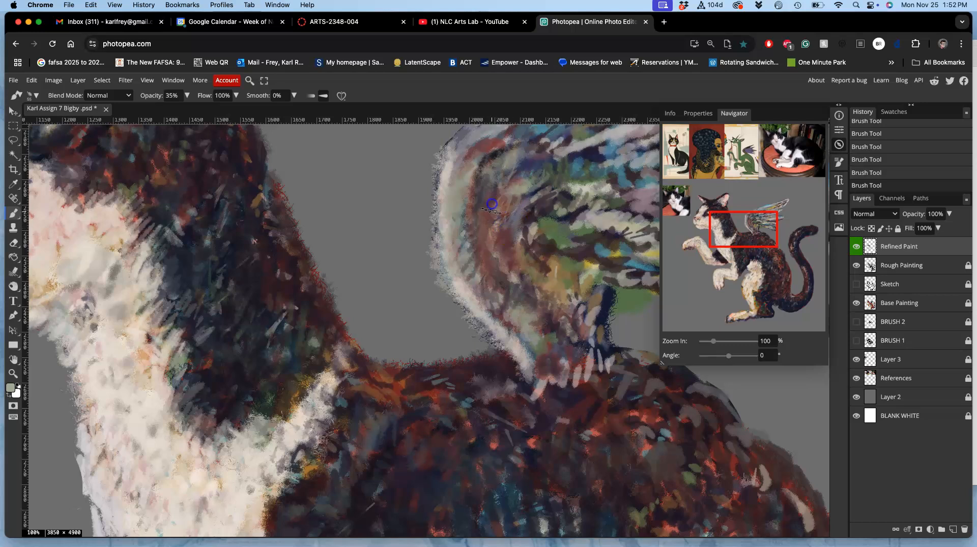
pyautogui.keyDown('alt'); pyautogui.click(518, 214); pyautogui.keyUp('alt')
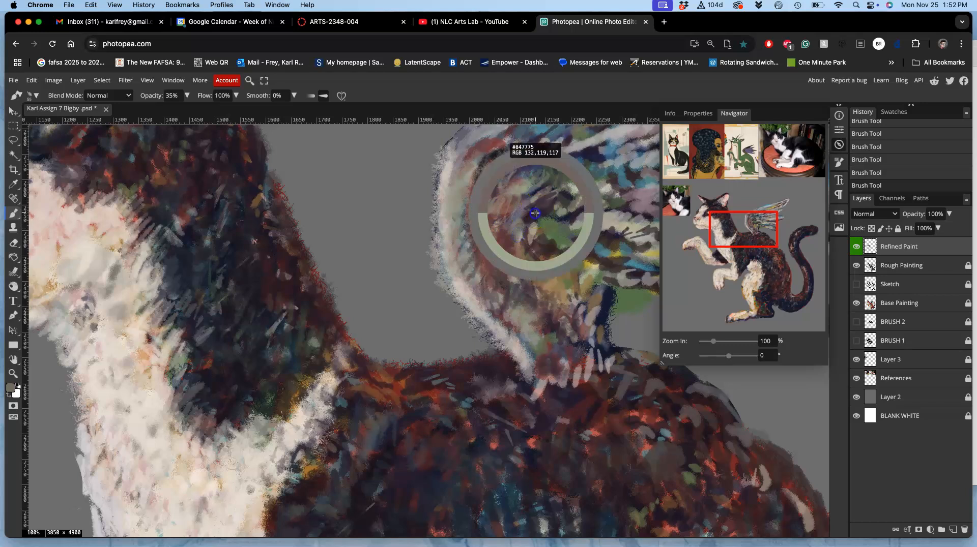
pyautogui.moveTo(499, 211); pyautogui.dragTo(480, 208)
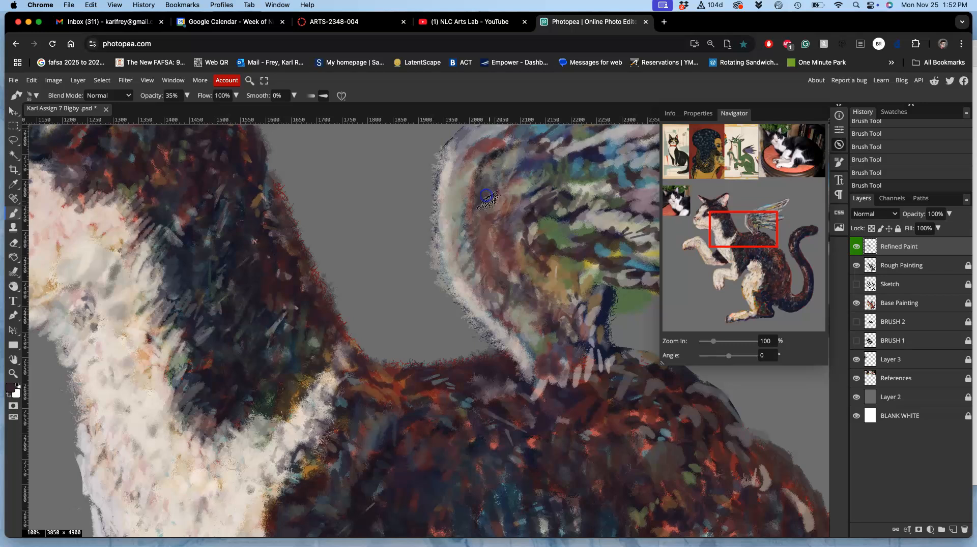
pyautogui.keyDown('alt'); pyautogui.click(541, 213); pyautogui.keyUp('alt')
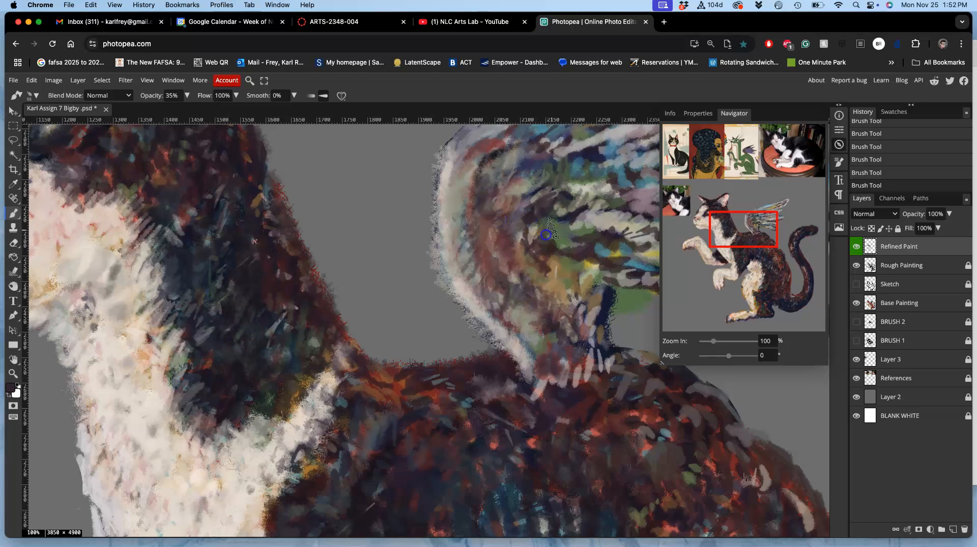
pyautogui.press('super+s')
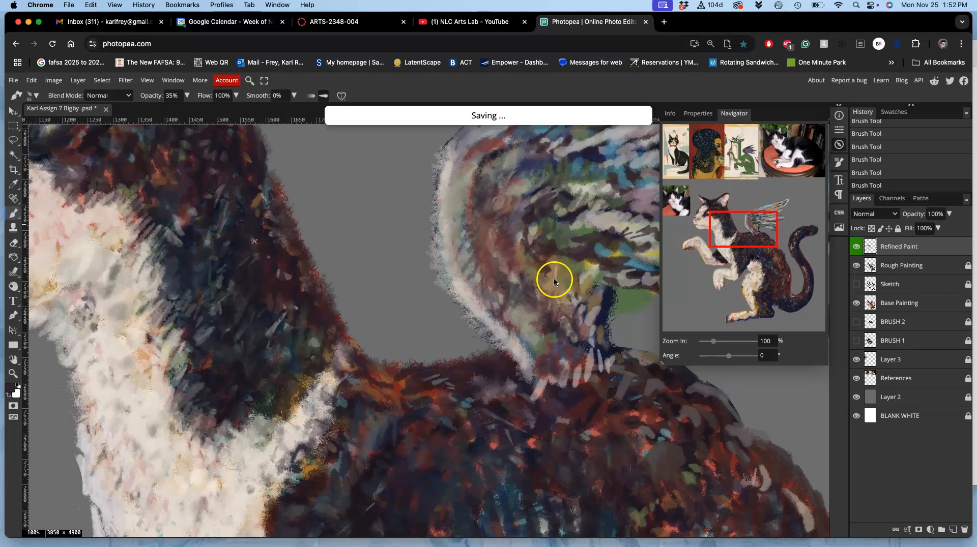
# - Toggle the Refined Paint layer's visibility repeatedly to examine the neck and wing refinements, leaving the layer shown
pyautogui.press('super+minus')
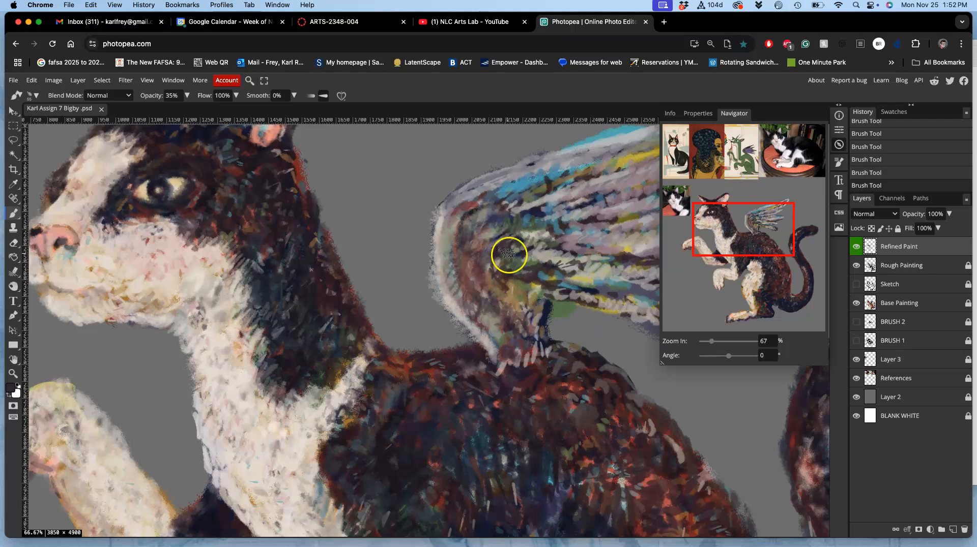
pyautogui.click(856, 247)
pyautogui.click(856, 247)
pyautogui.click(856, 249)
pyautogui.click(856, 250)
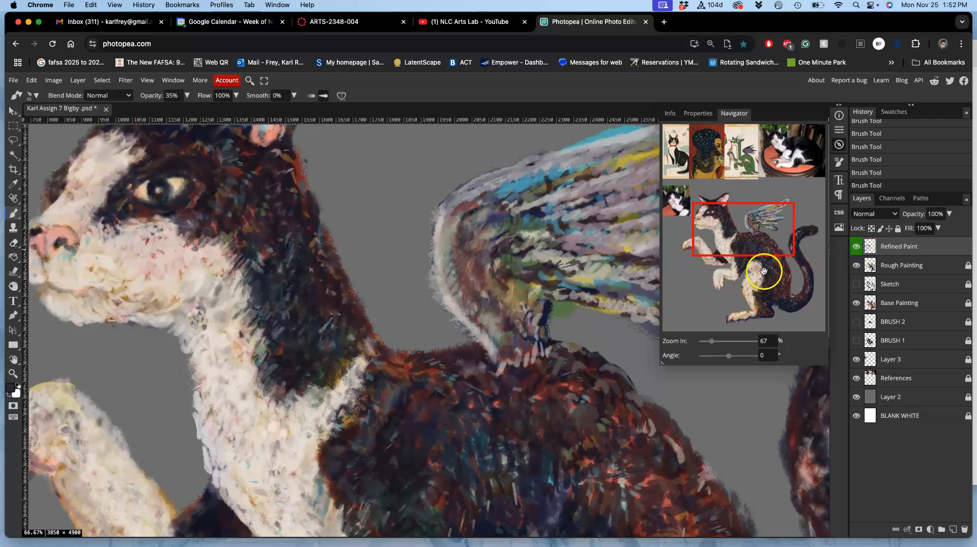
pyautogui.click(859, 247)
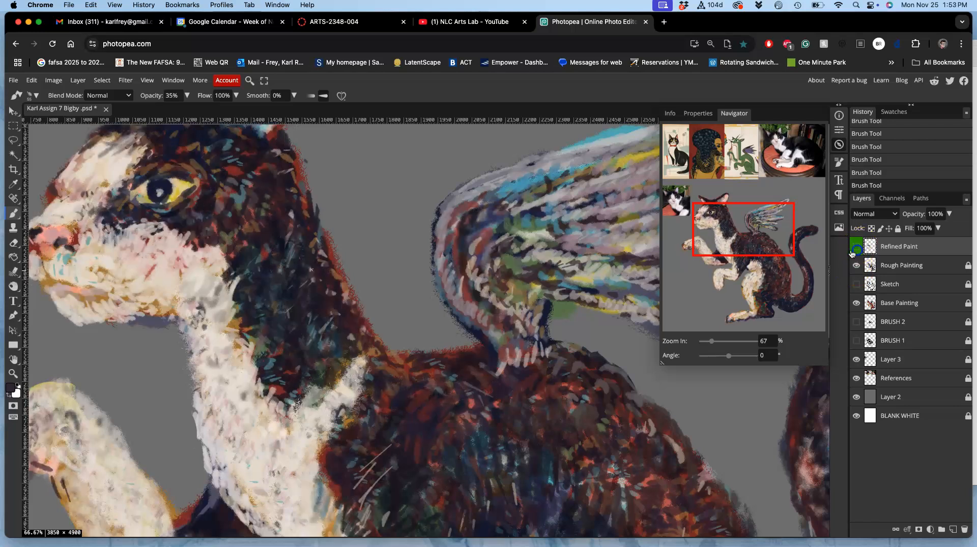
pyautogui.click(855, 248)
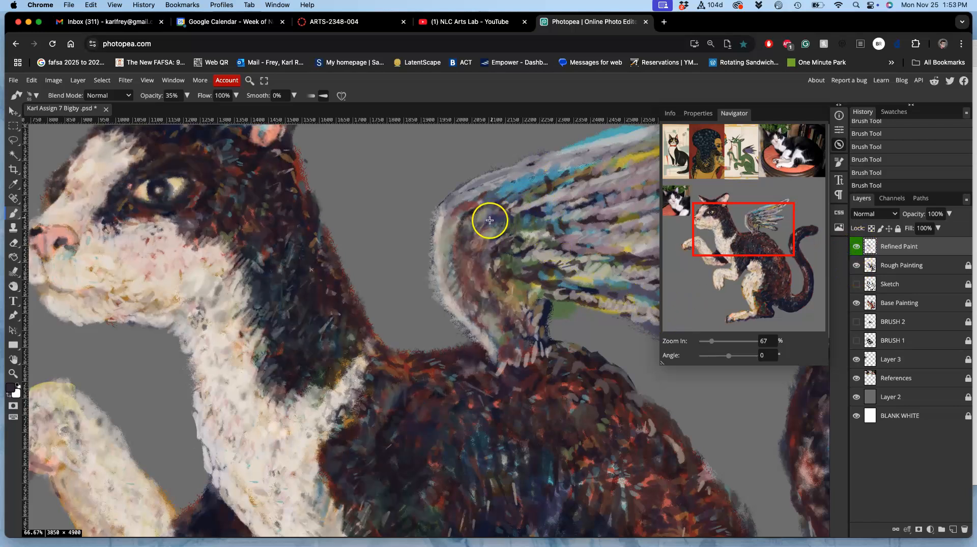
# - Stroke sampled reddish brown along the wing's upper feathers down to its front bend, and save the document
pyautogui.keyDown('alt'); pyautogui.click(456, 218); pyautogui.keyUp('alt')
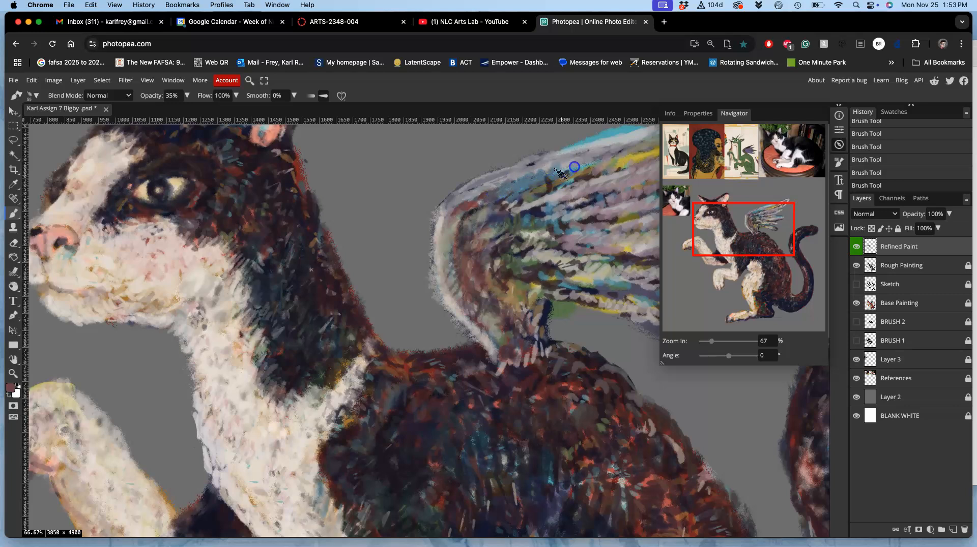
pyautogui.moveTo(590, 164)
pyautogui.mouseDown()
pyautogui.moveTo(551, 170)
pyautogui.moveTo(464, 212)
pyautogui.mouseUp()
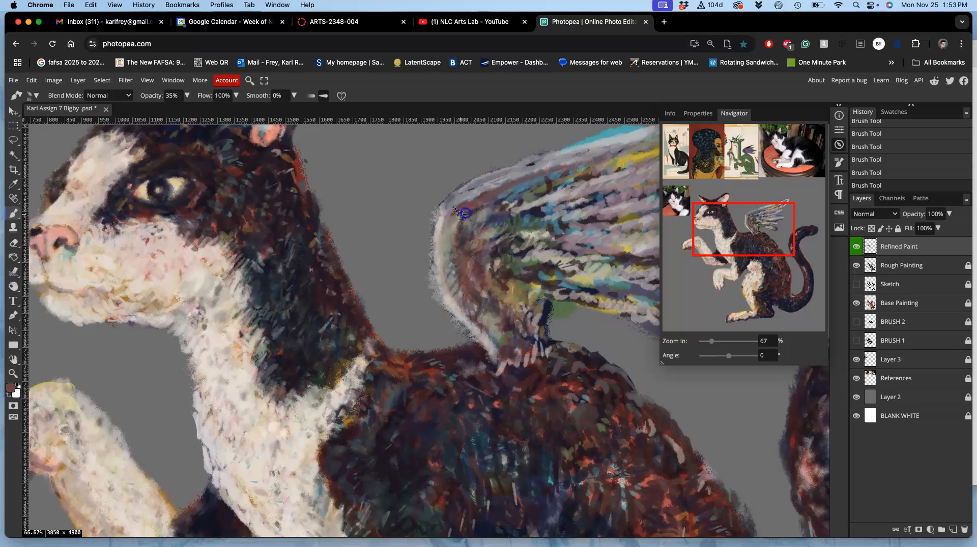
pyautogui.keyDown('alt'); pyautogui.click(454, 226); pyautogui.keyUp('alt')
pyautogui.hotkey('ctrl', 's')
# - Shade the gaps between the inner wing feathers with sampled navy blue
pyautogui.keyDown('alt'); pyautogui.click(544, 190); pyautogui.keyUp('alt')
pyautogui.moveTo(511, 234)
pyautogui.mouseDown()
pyautogui.moveTo(509, 220)
pyautogui.moveTo(529, 213)
pyautogui.mouseUp()
pyautogui.keyDown('alt'); pyautogui.click(540, 209); pyautogui.keyUp('alt')
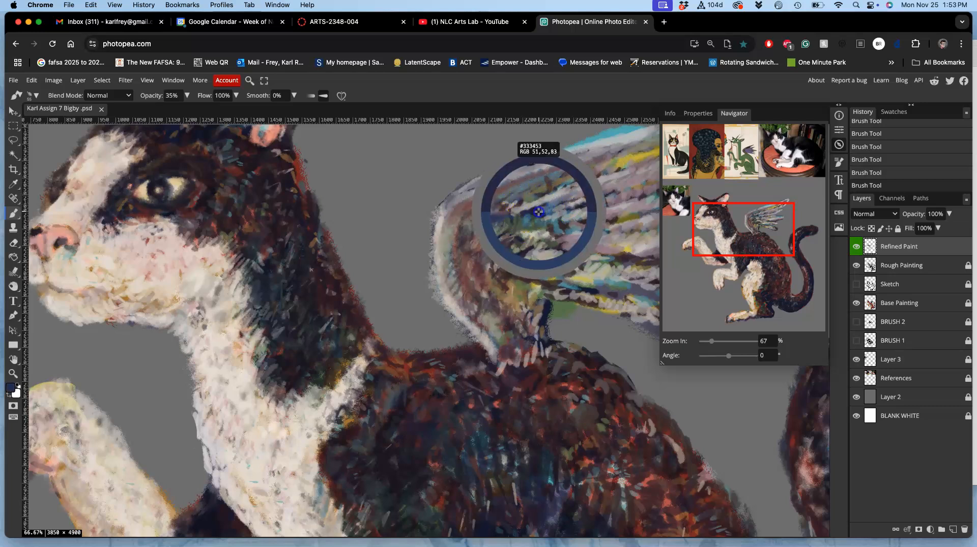